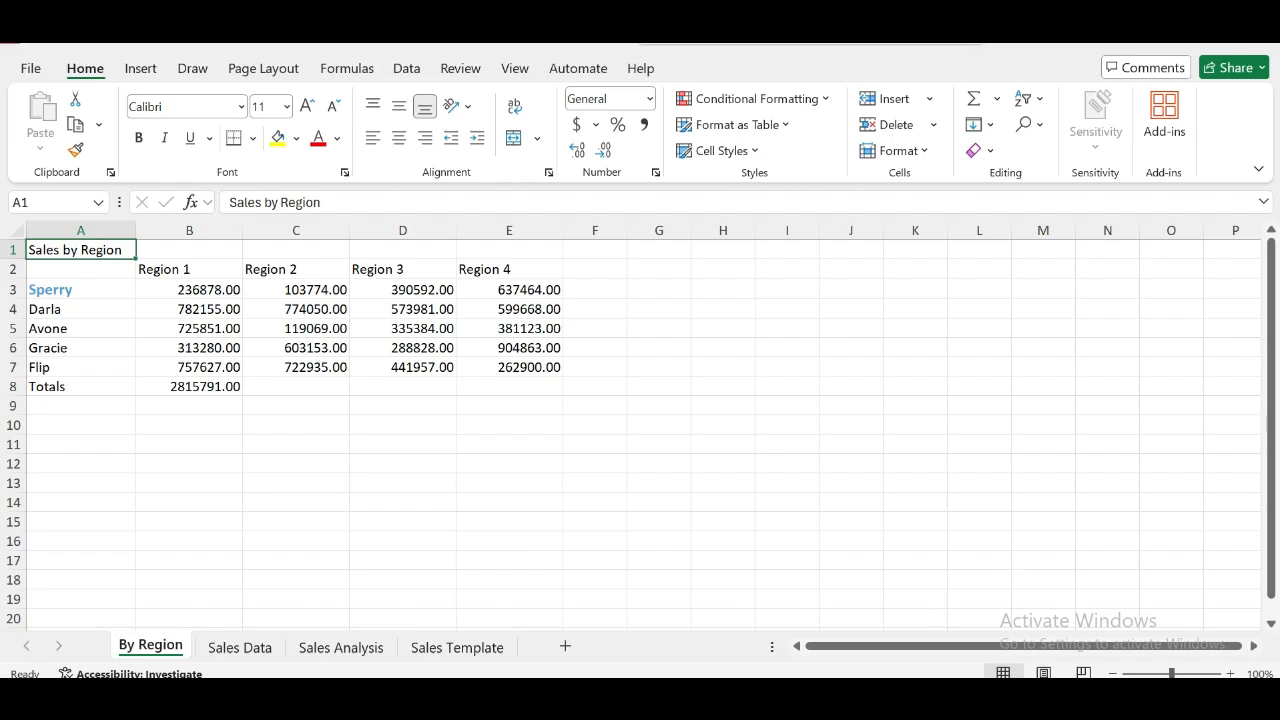
- Merge and center the sheet title across cells A1:E1 on the By Region worksheet
key(alt+Tab)
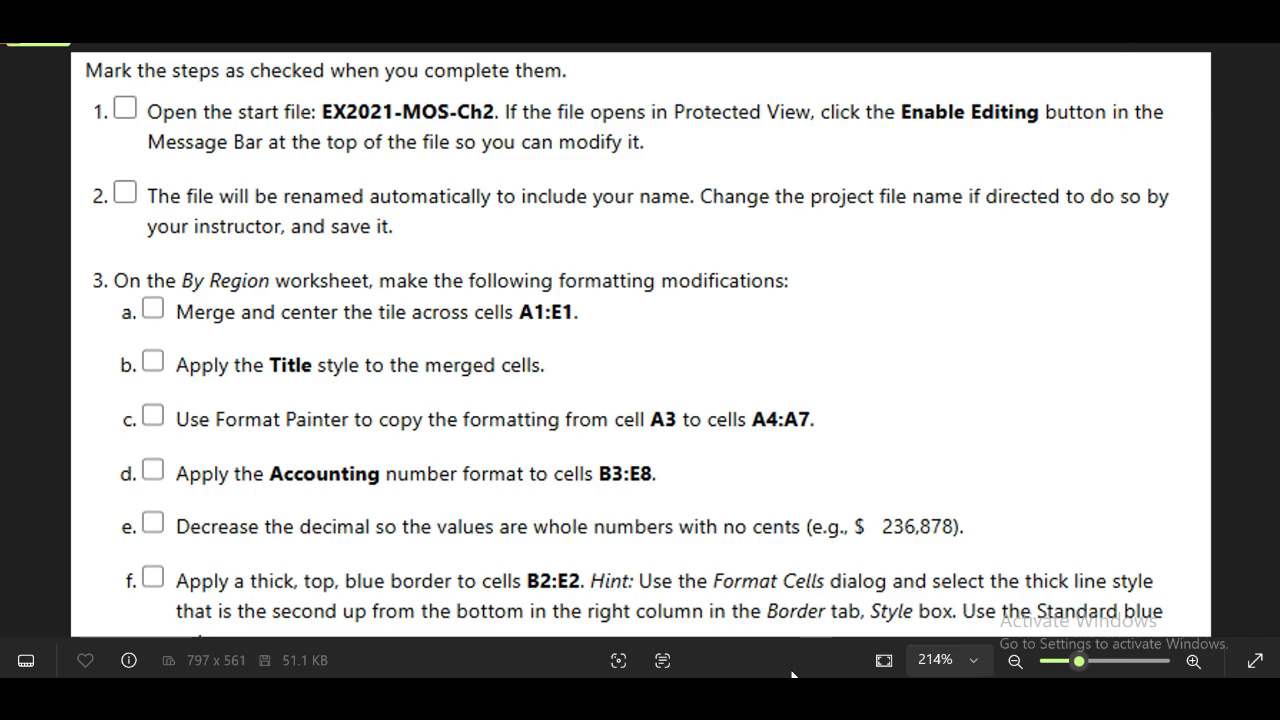
key(alt+Tab)
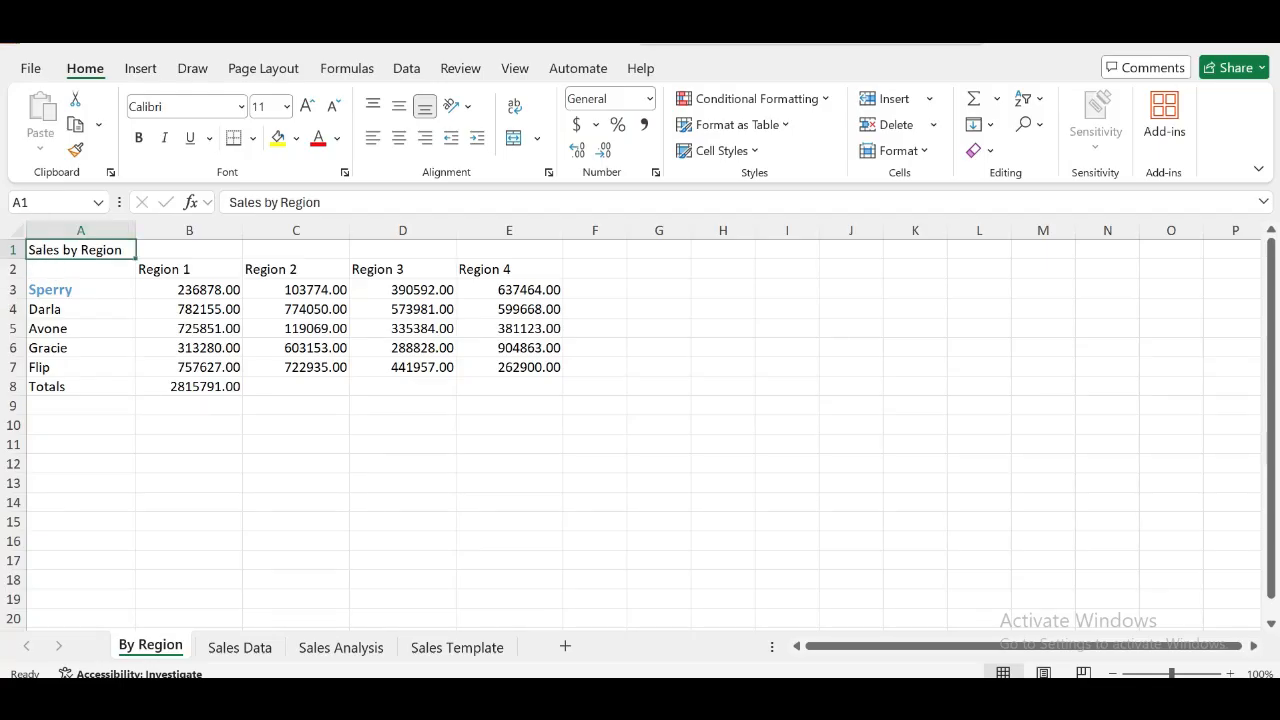
click(35, 203)
click(35, 203)
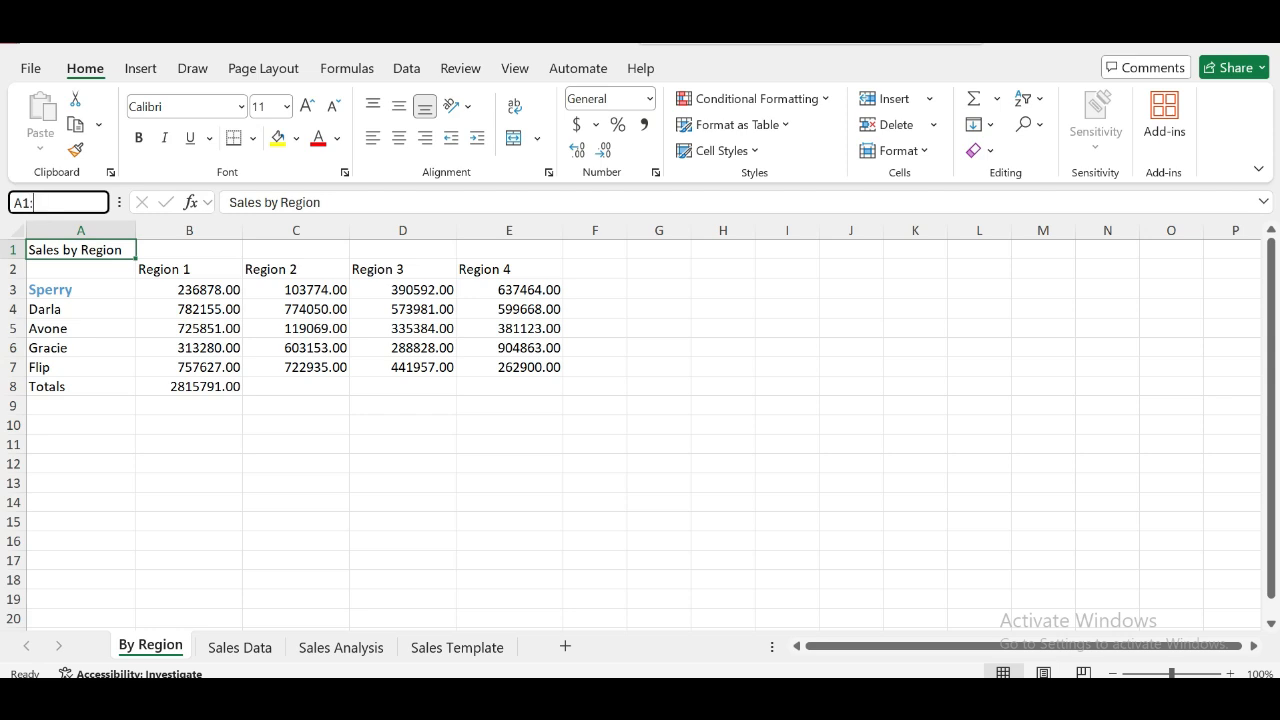
text(:E1)
key(Return)
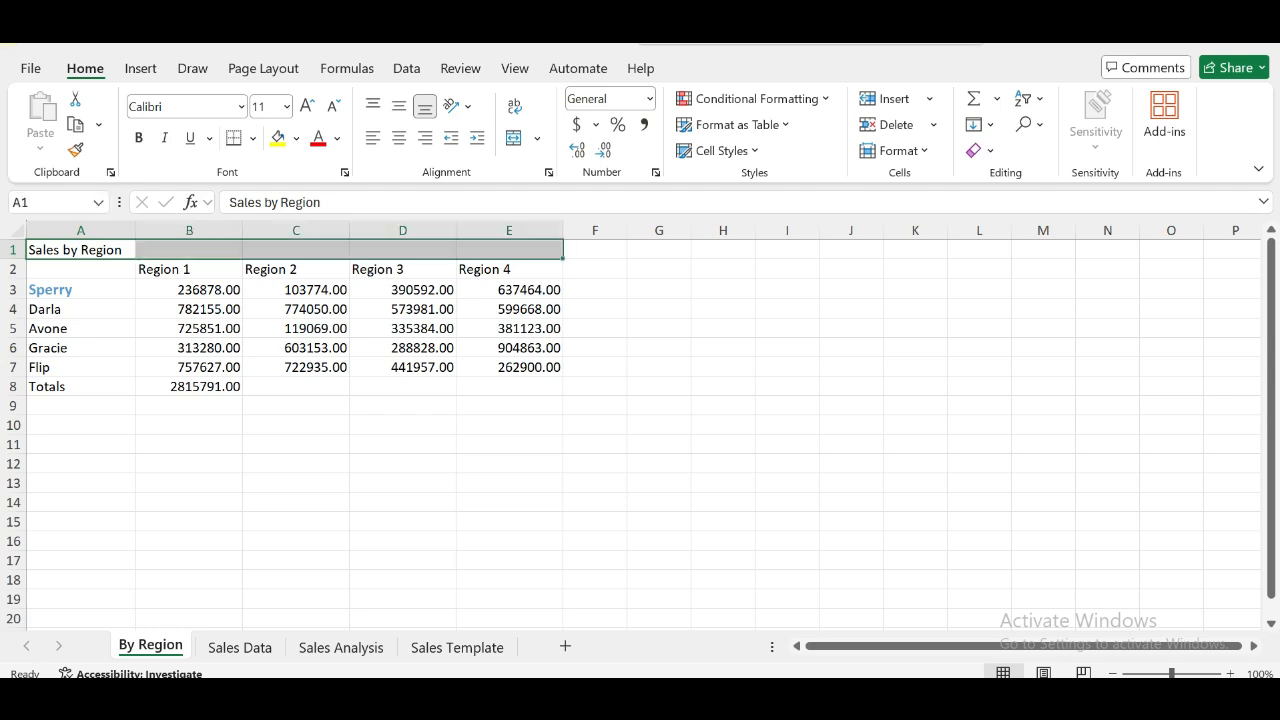
click(538, 140)
click(535, 168)
- Apply the Title cell style to the merged Sales by Region heading
key(alt+Tab)
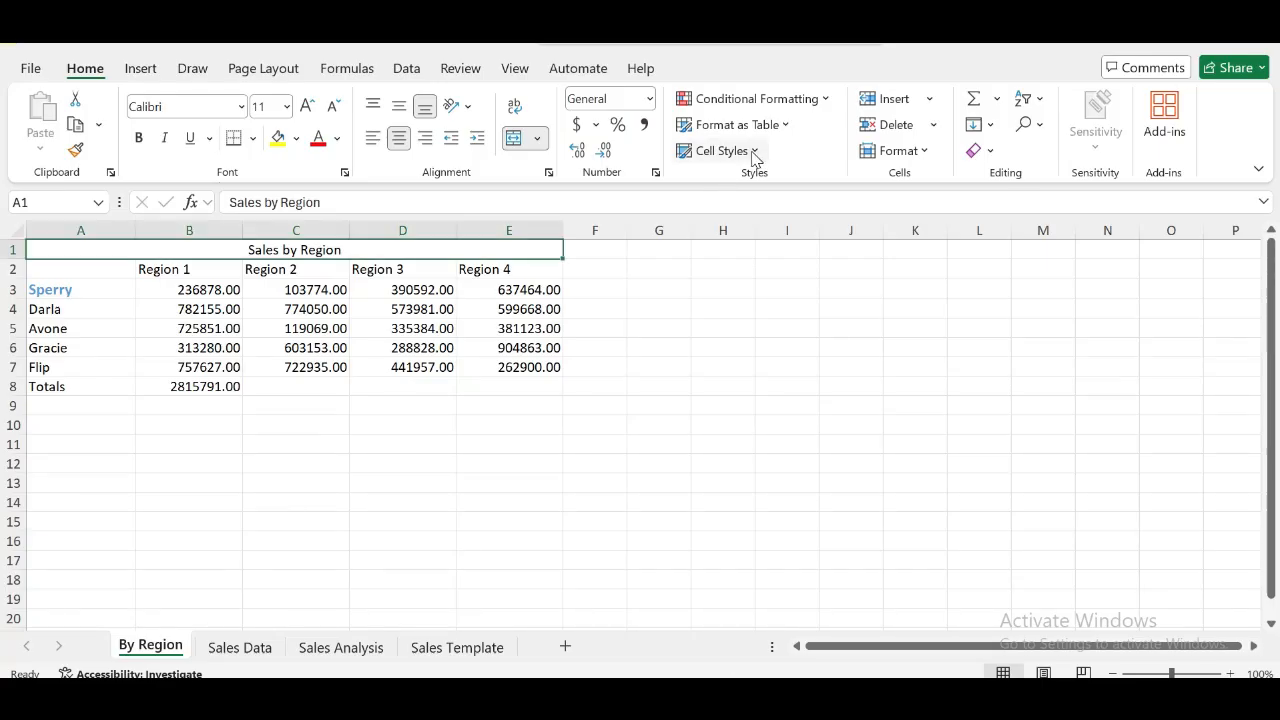
click(754, 152)
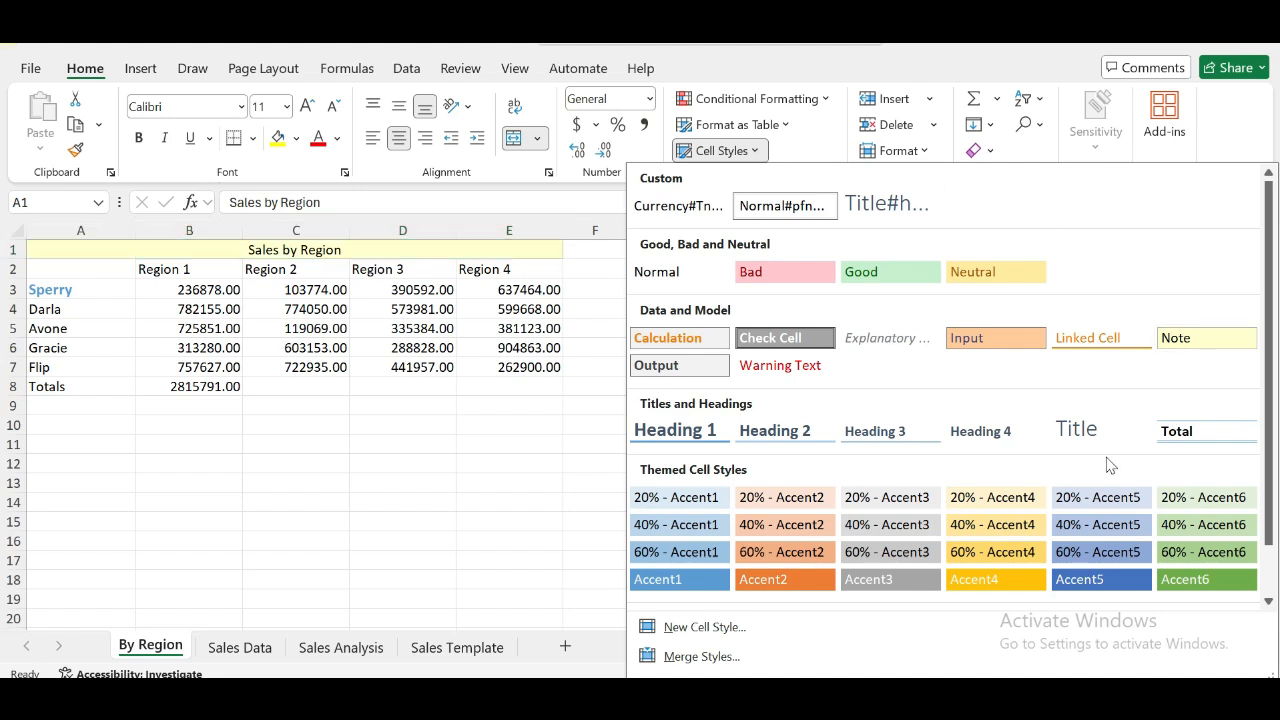
click(1076, 428)
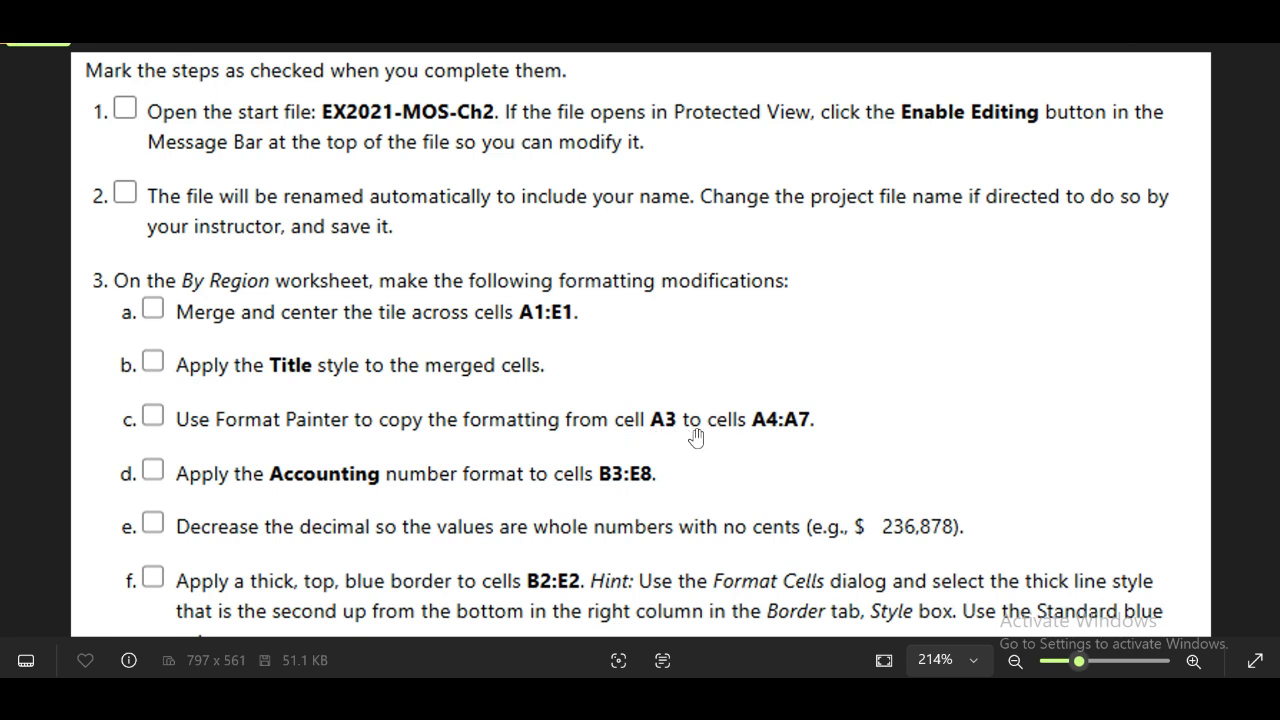
- Copy the formatting of cell A3 to cells A4:A7 with Format Painter
key(alt+Tab)
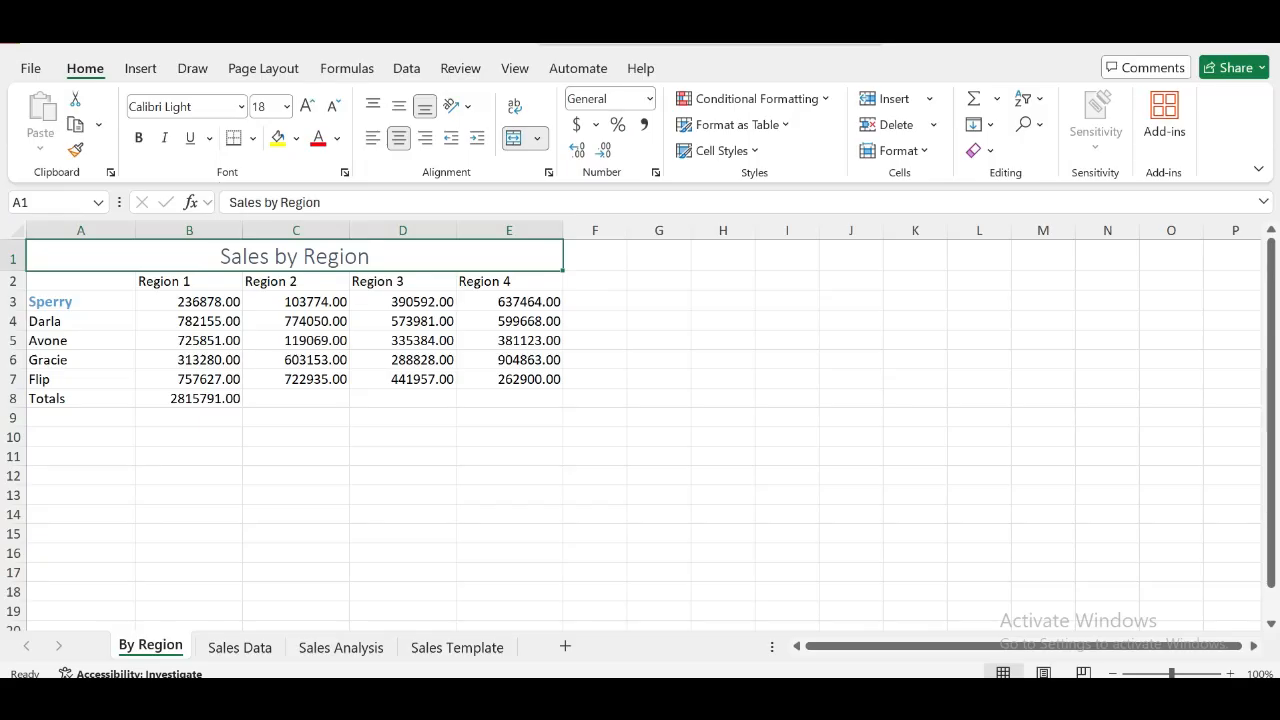
key(alt+Tab)
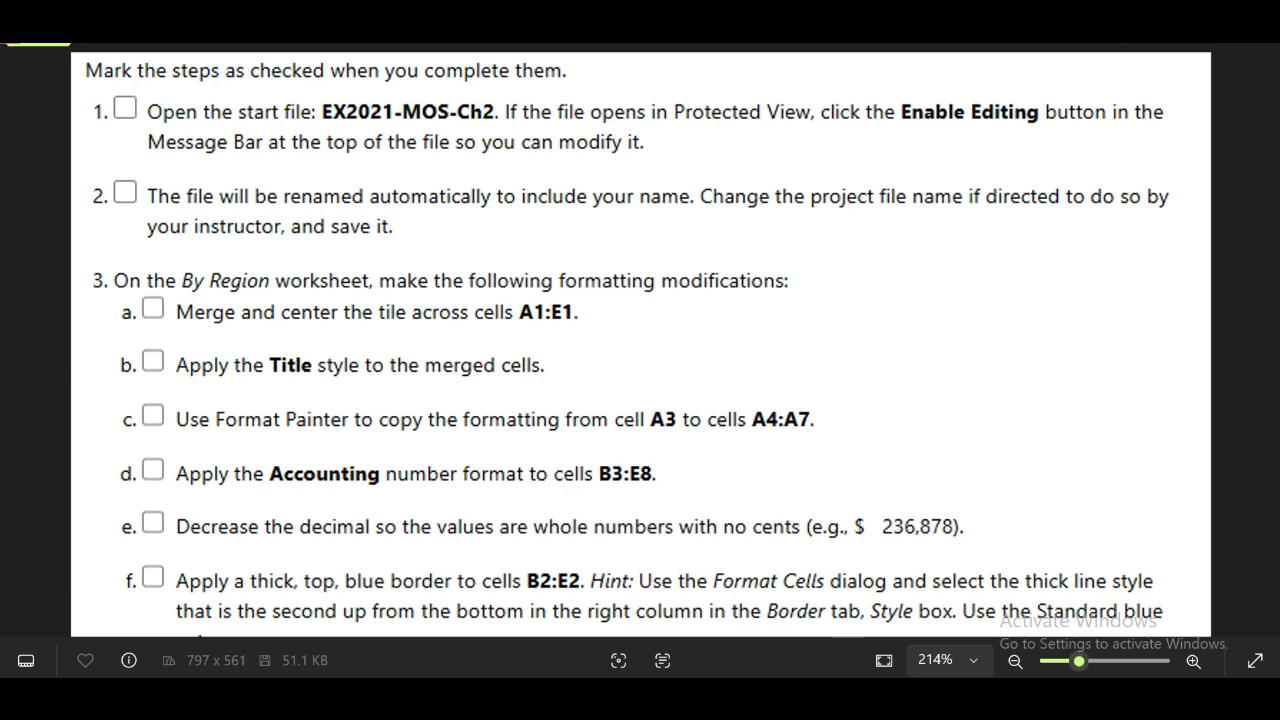
key(alt+Tab)
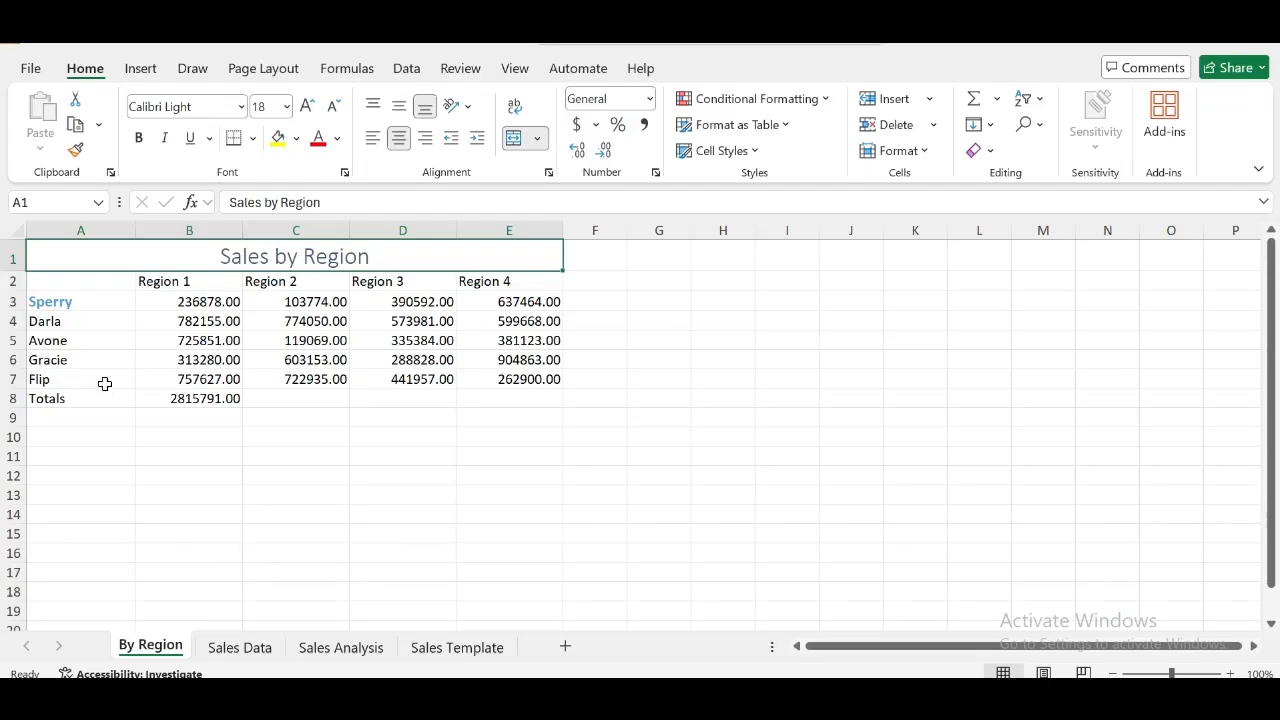
click(63, 301)
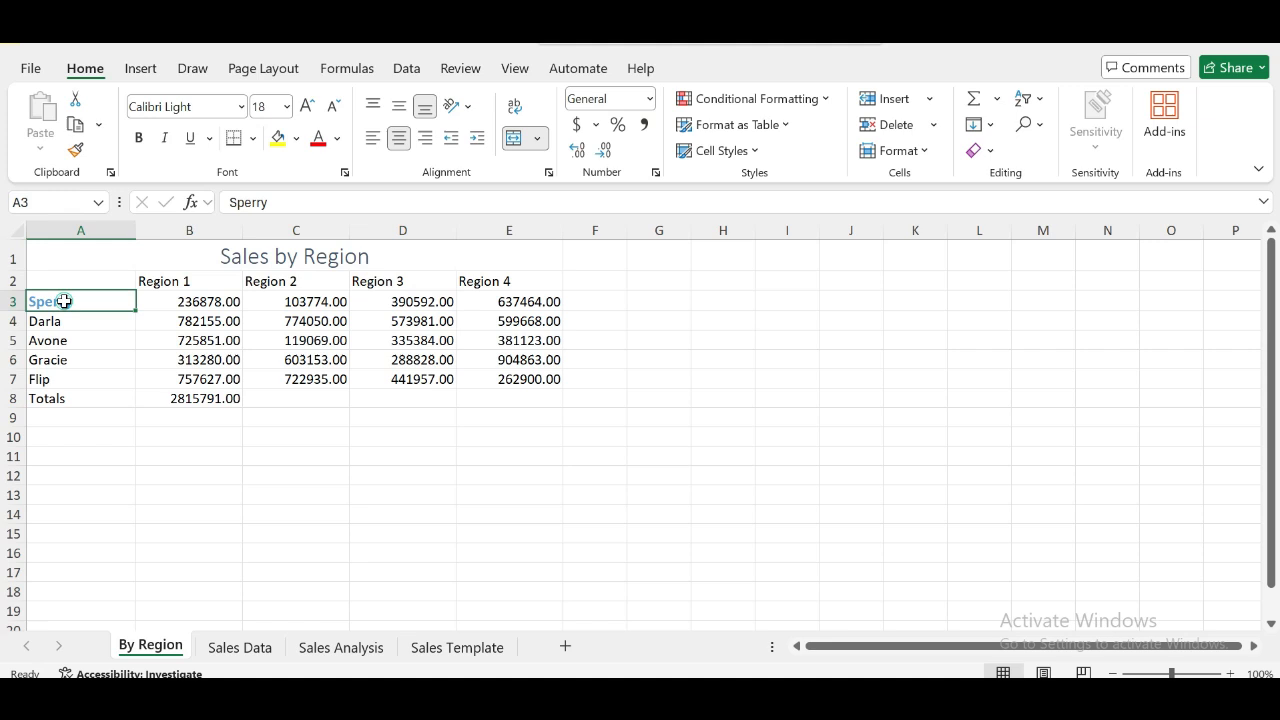
click(75, 149)
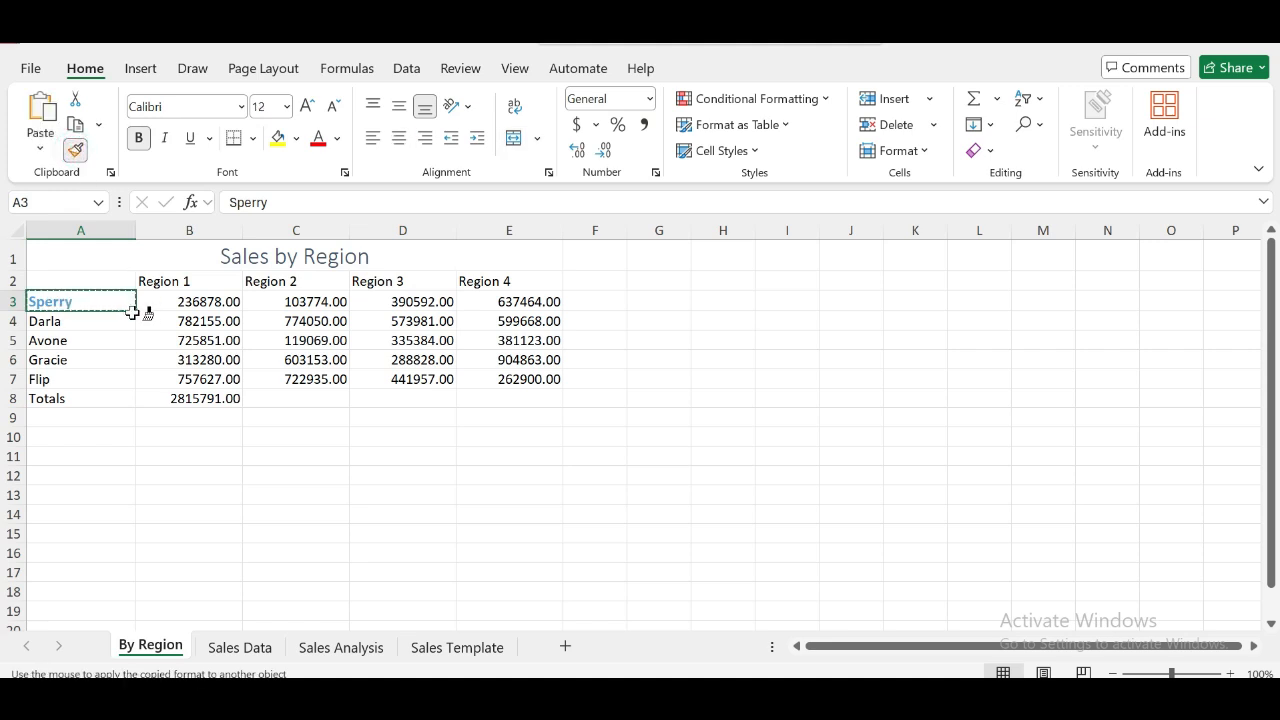
drag(128, 314, 126, 380)
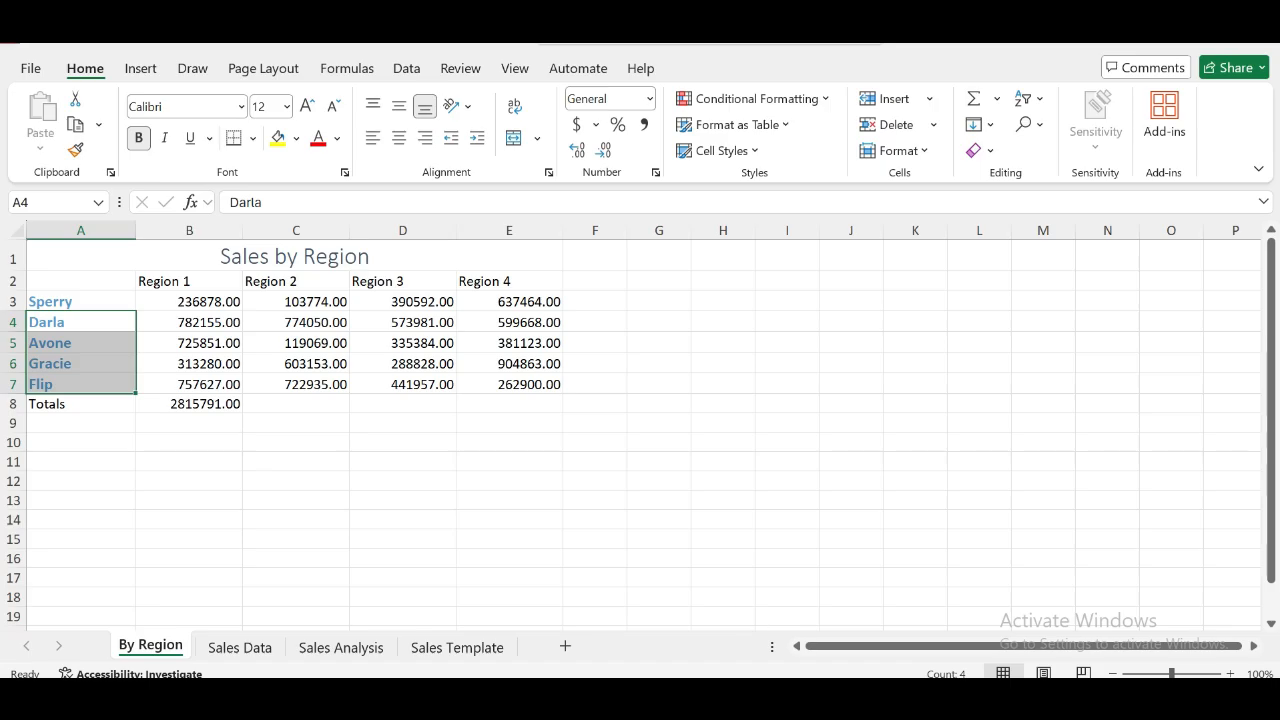
- Apply the Accounting number format to cells B3:E8
key(alt+Tab)
click(46, 202)
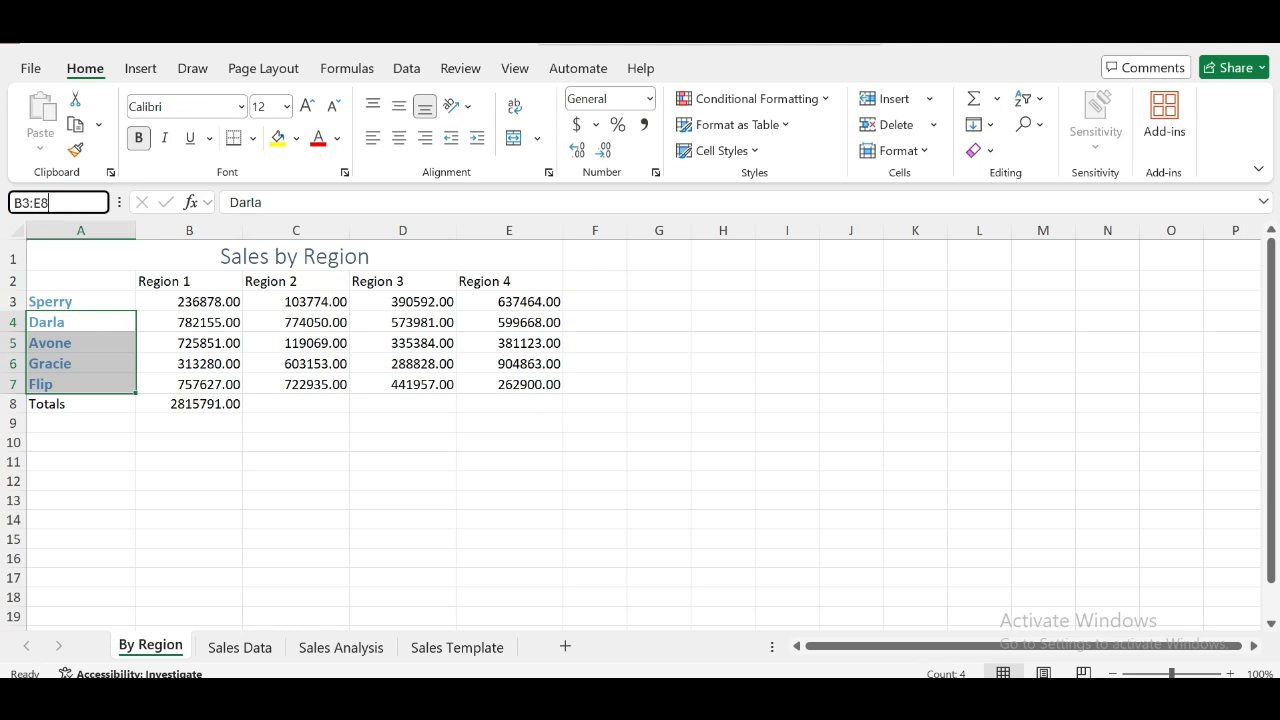
text(B3:E8)
key(Return)
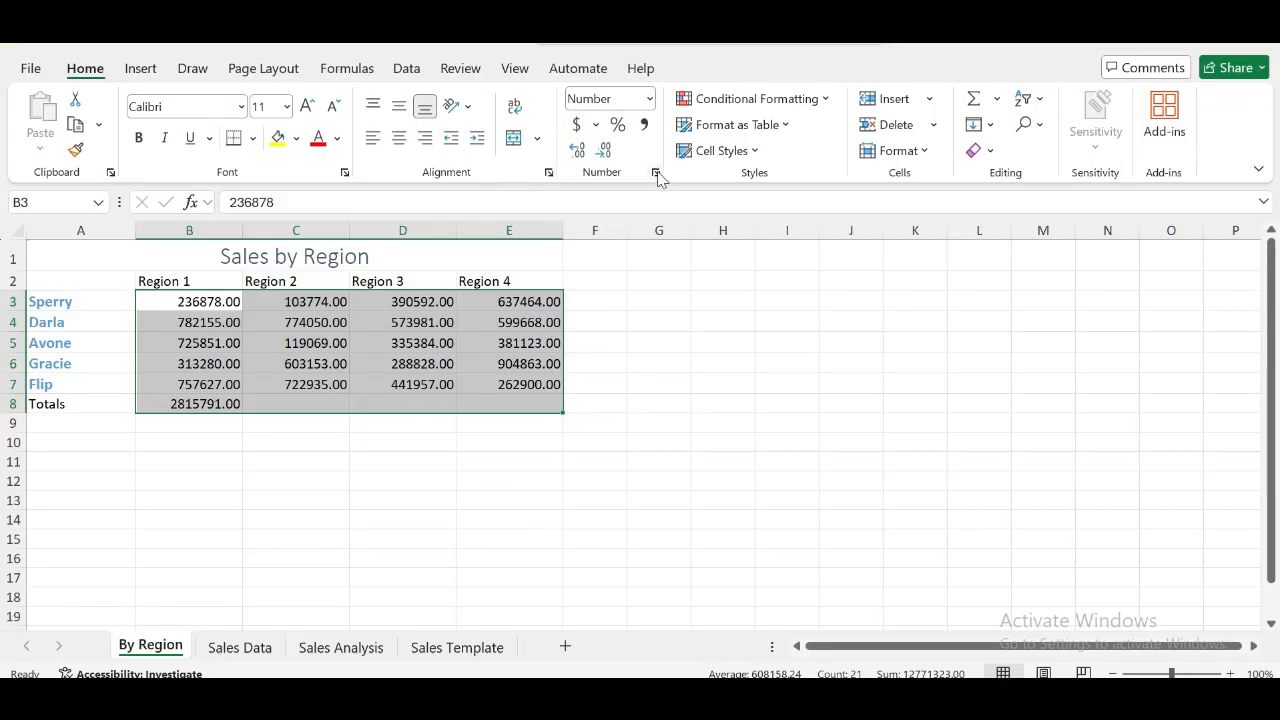
click(650, 100)
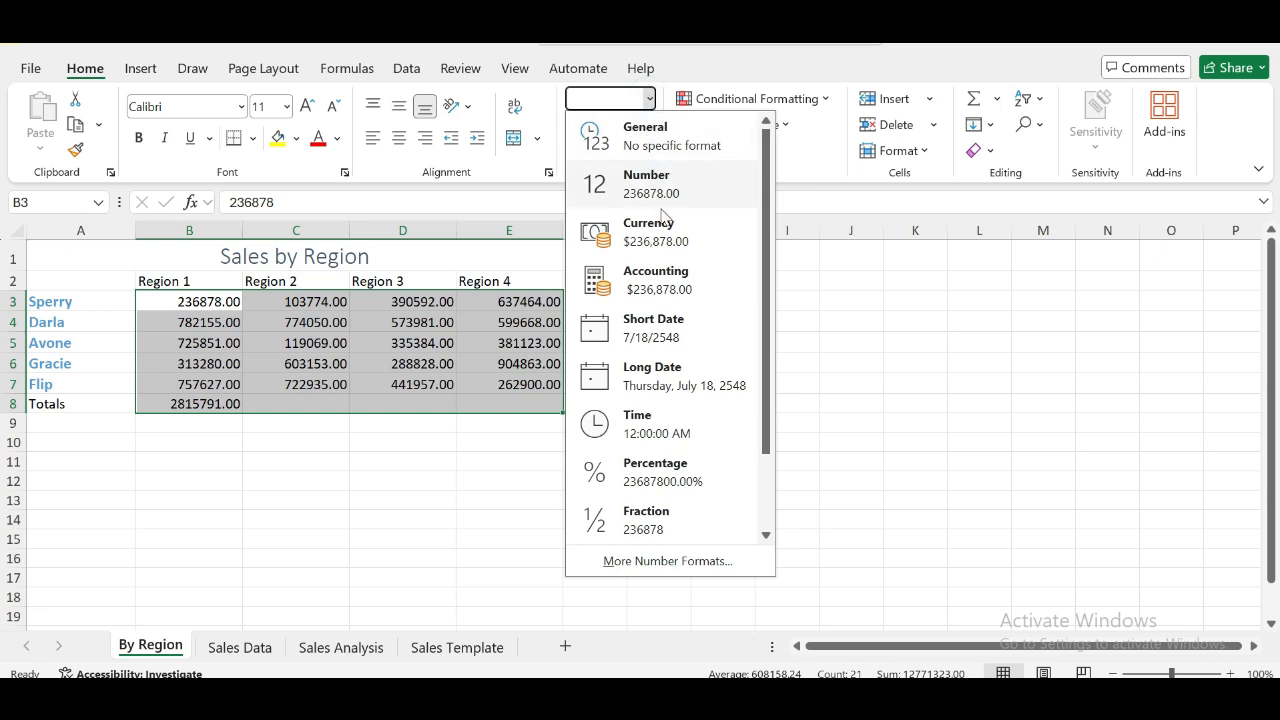
click(662, 285)
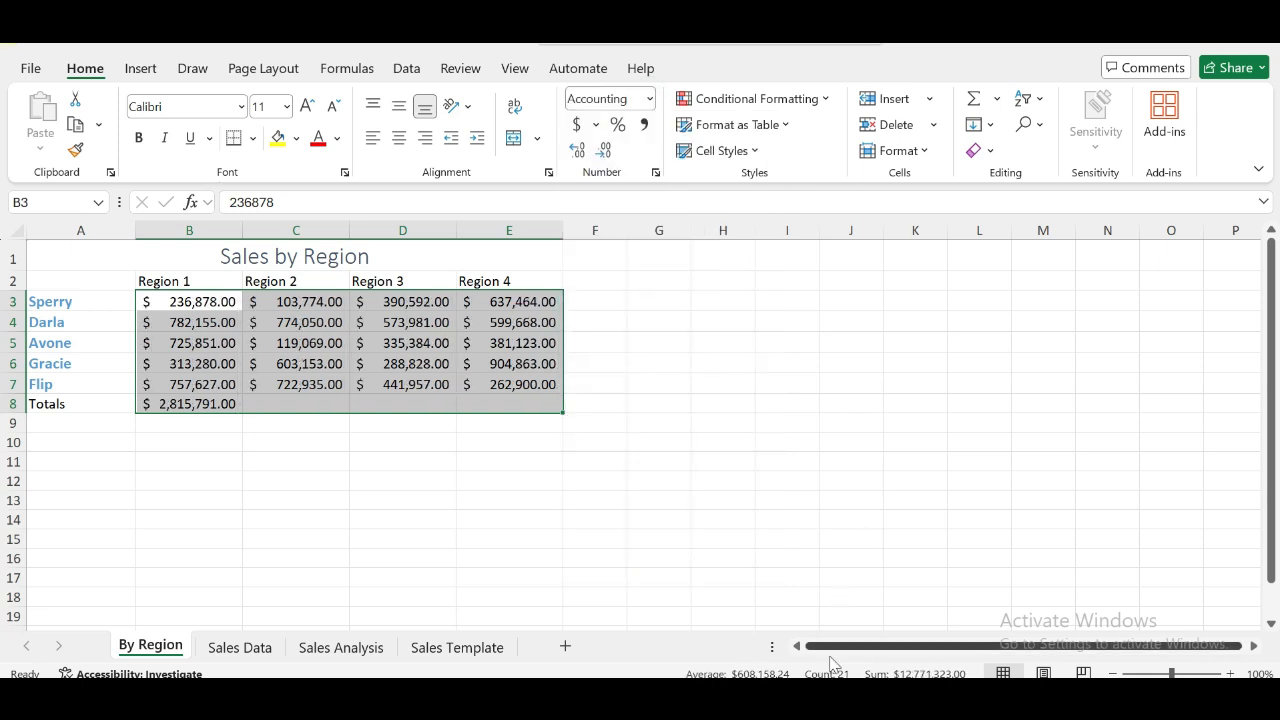
- Decrease the decimals of cells B3:E8 to show whole numbers without cents
key(alt+Tab)
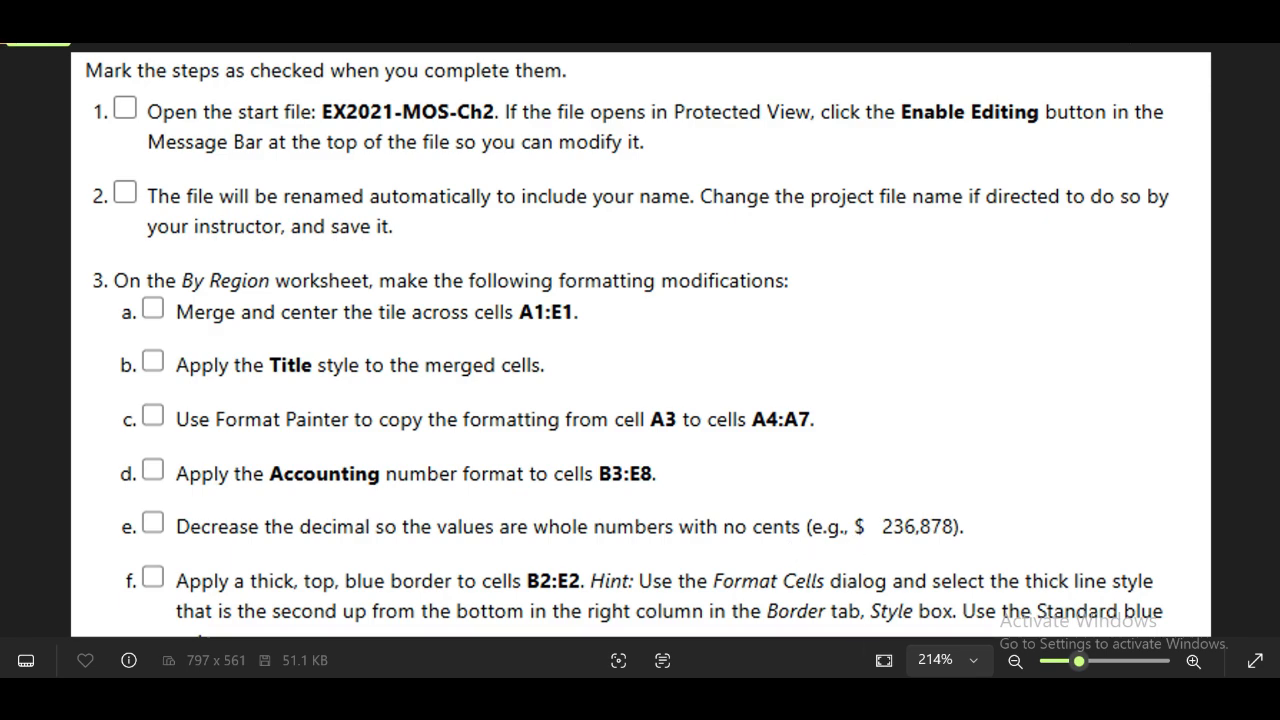
key(alt+Tab)
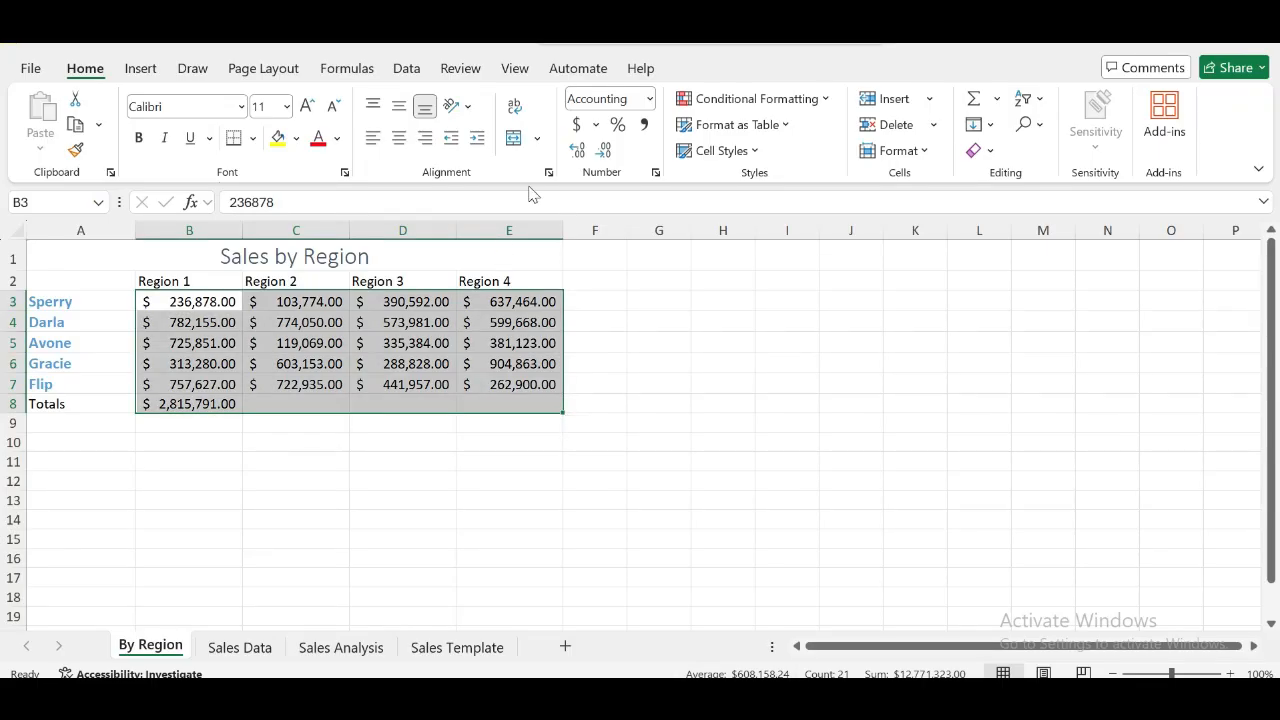
click(604, 152)
click(604, 152)
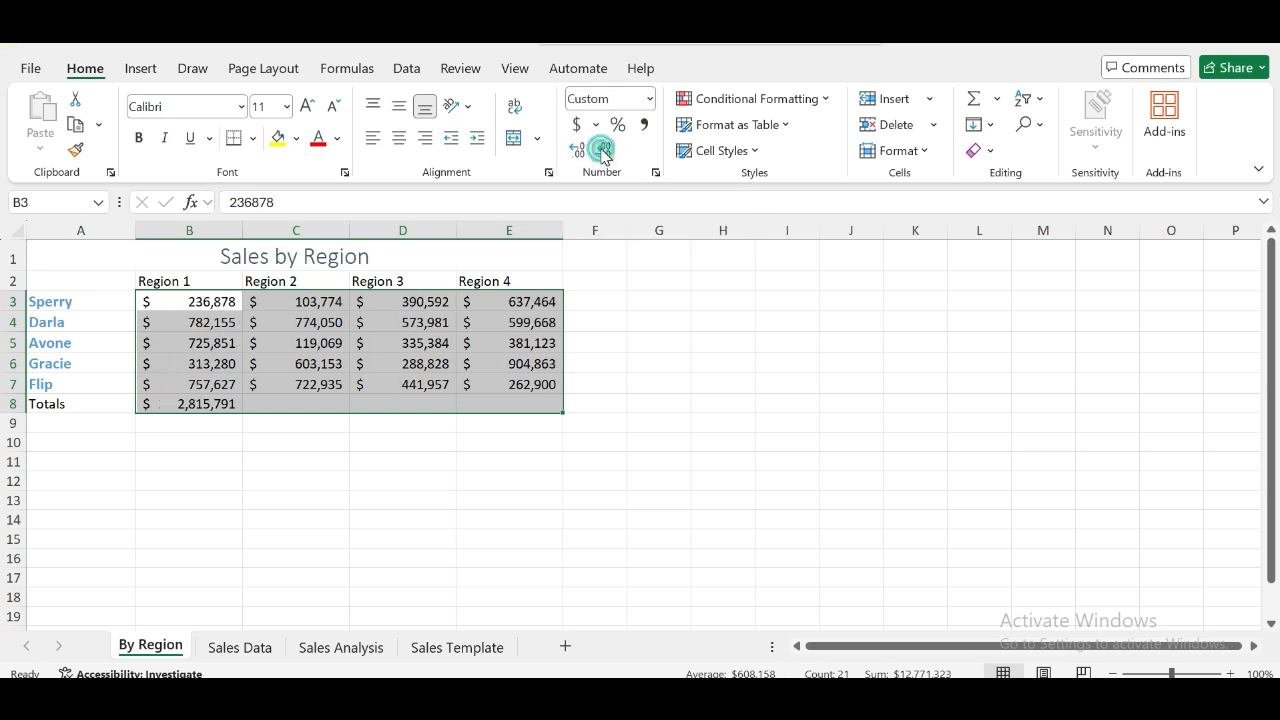
- Set the border line color to standard Light Blue in the Format Cells dialog for the region headers B2:E2
key(alt+Tab)
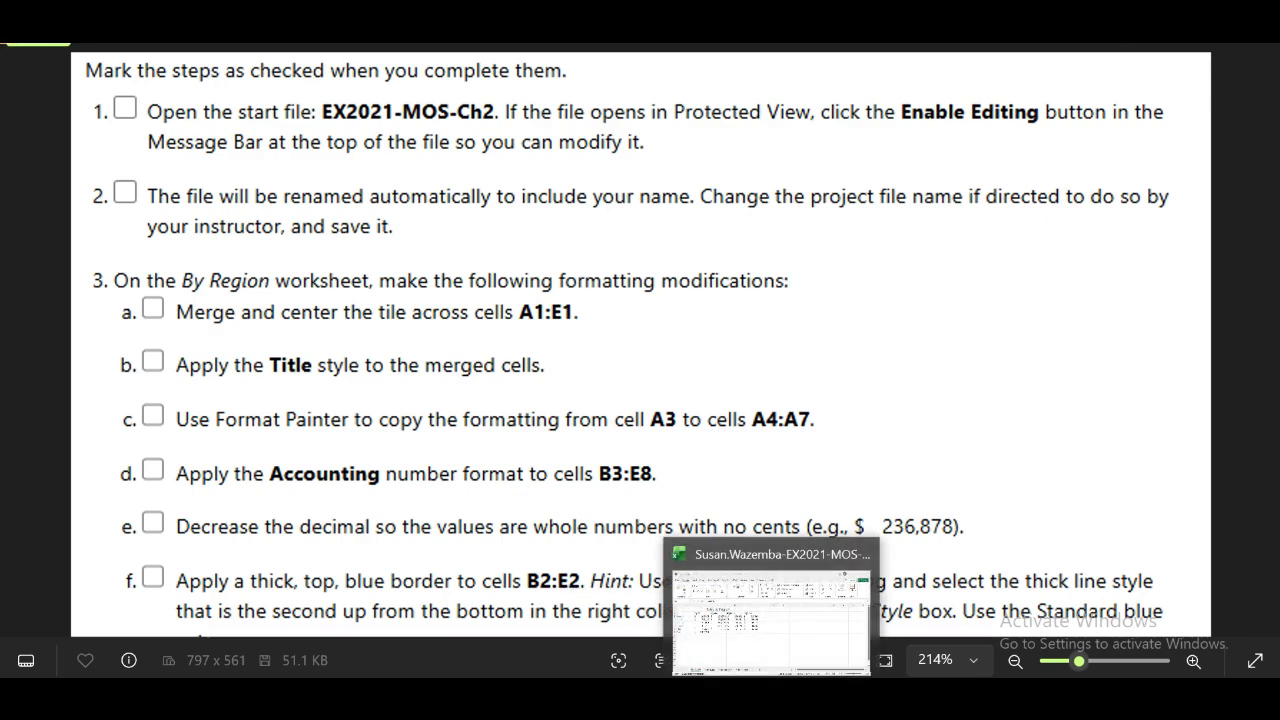
click(773, 695)
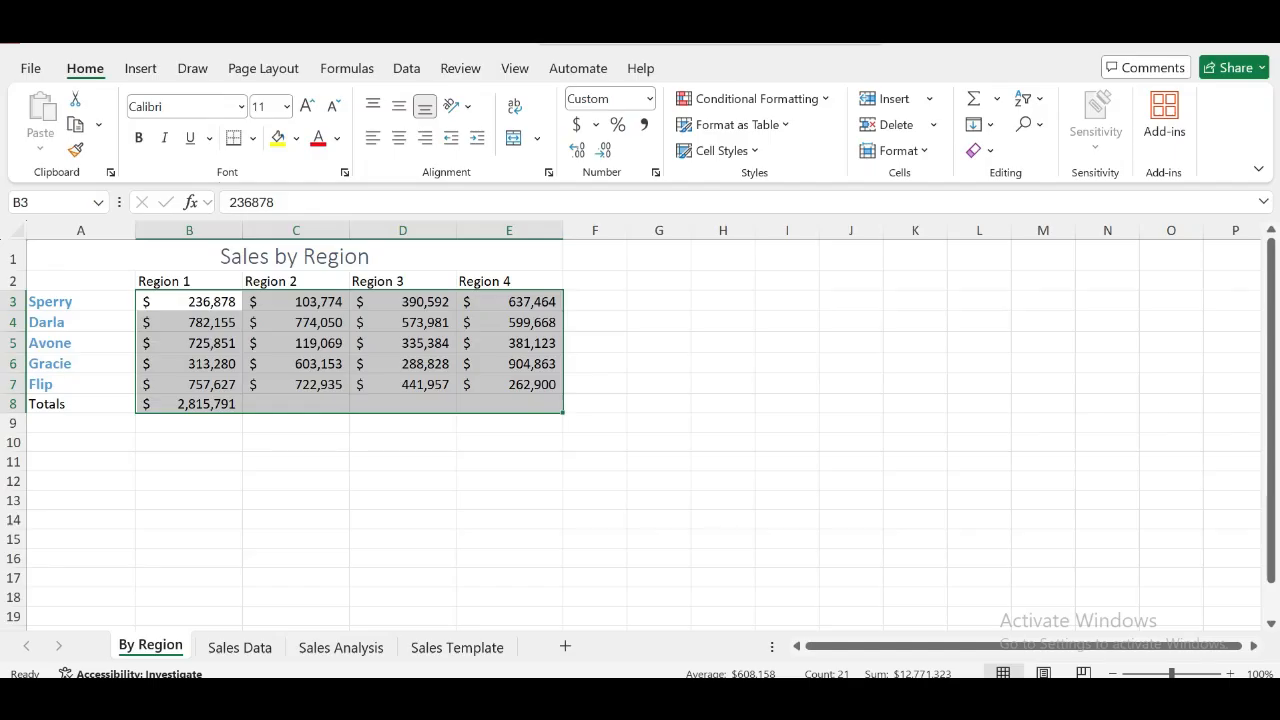
click(25, 202)
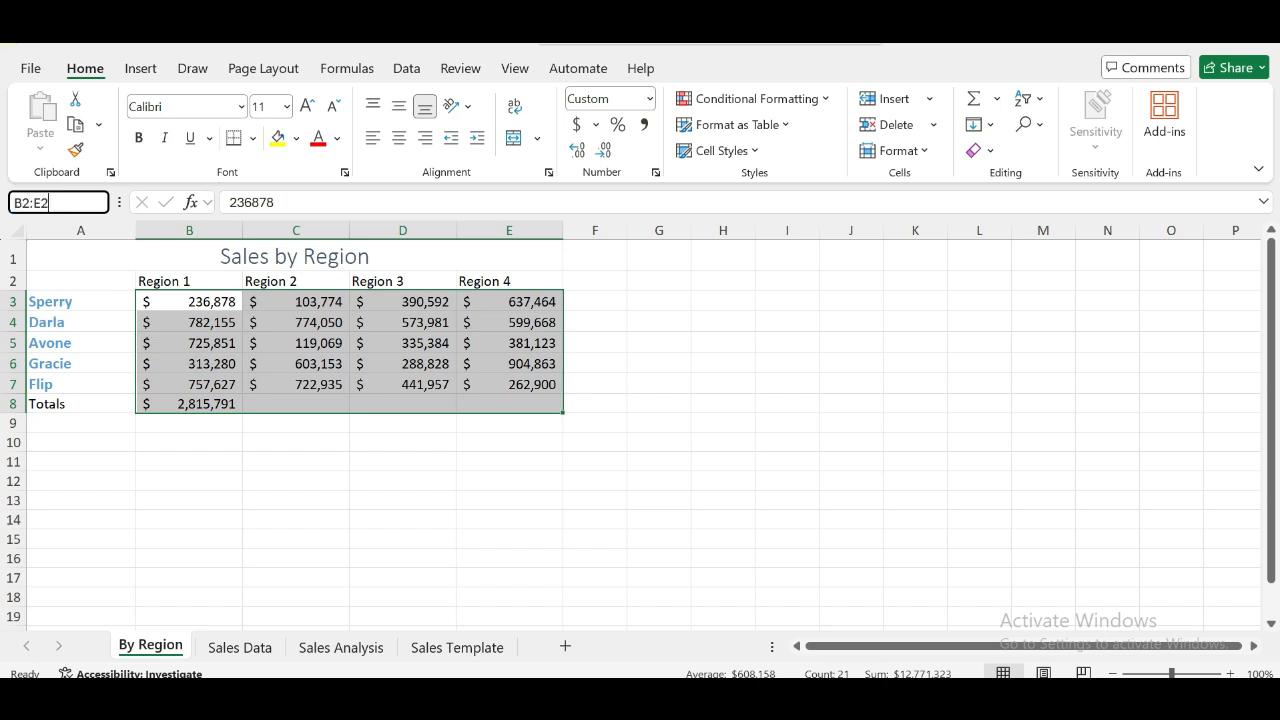
key(Return)
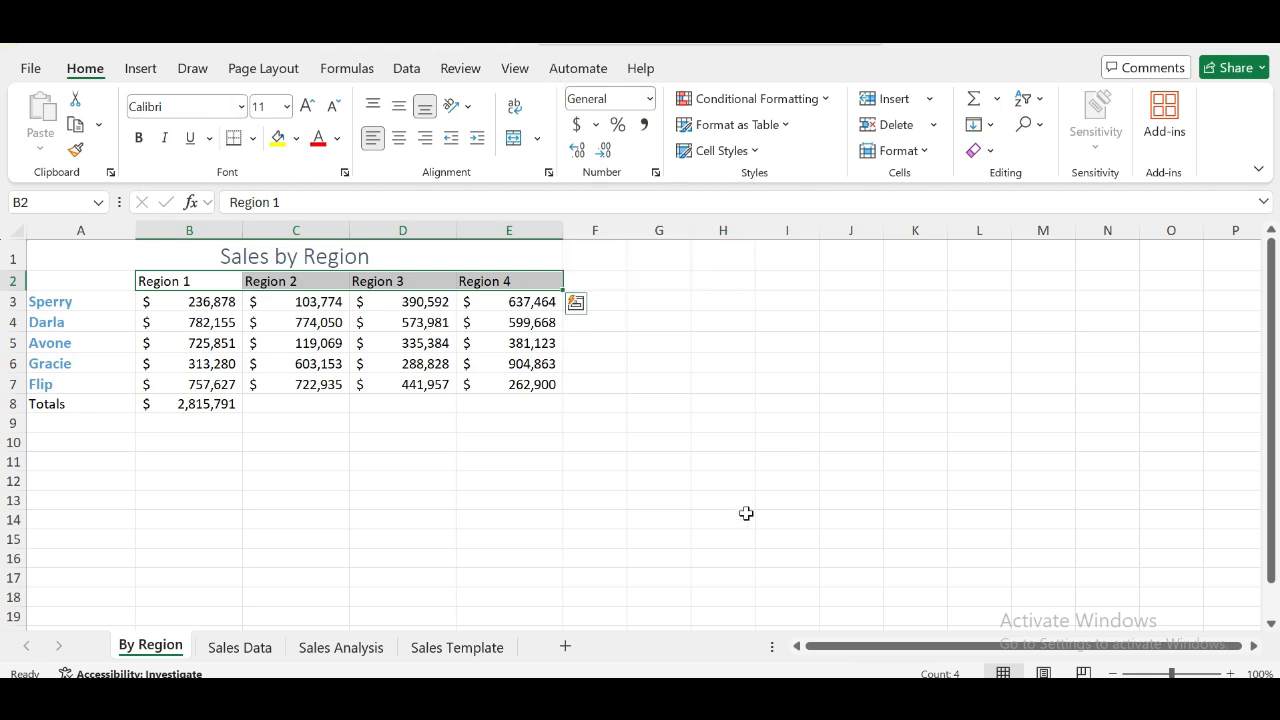
key(alt+Tab)
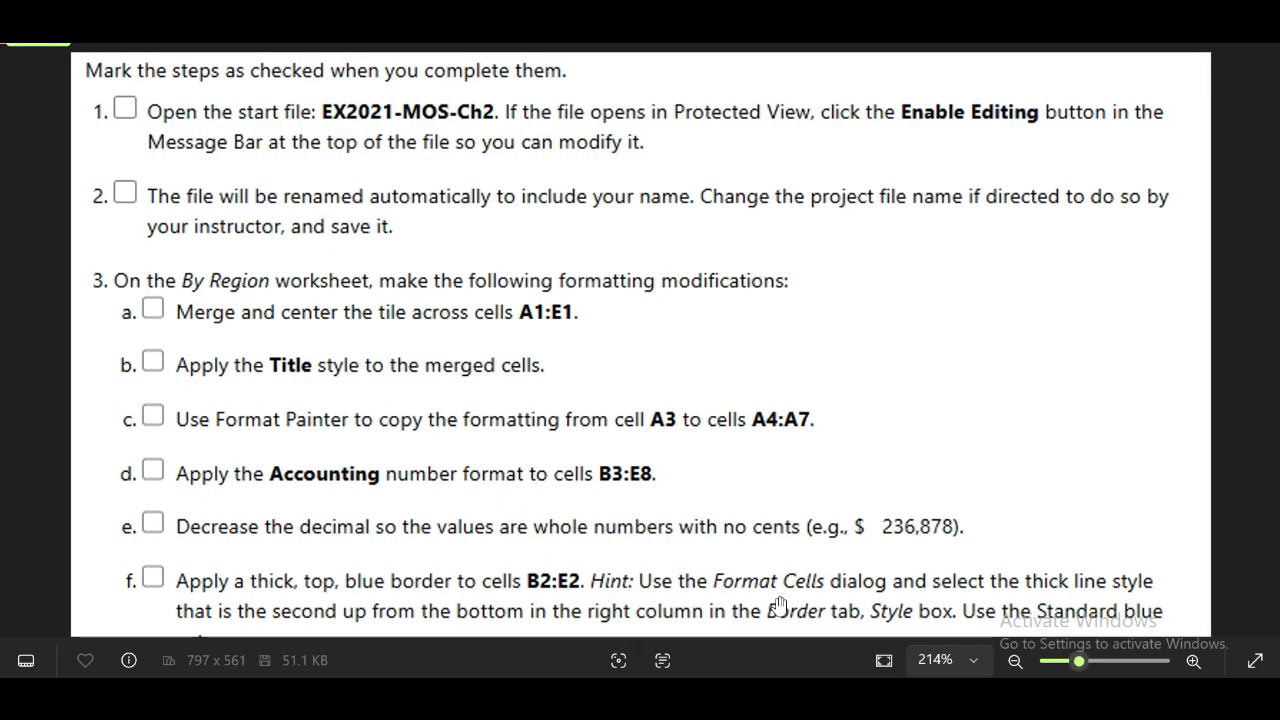
key(alt+Tab)
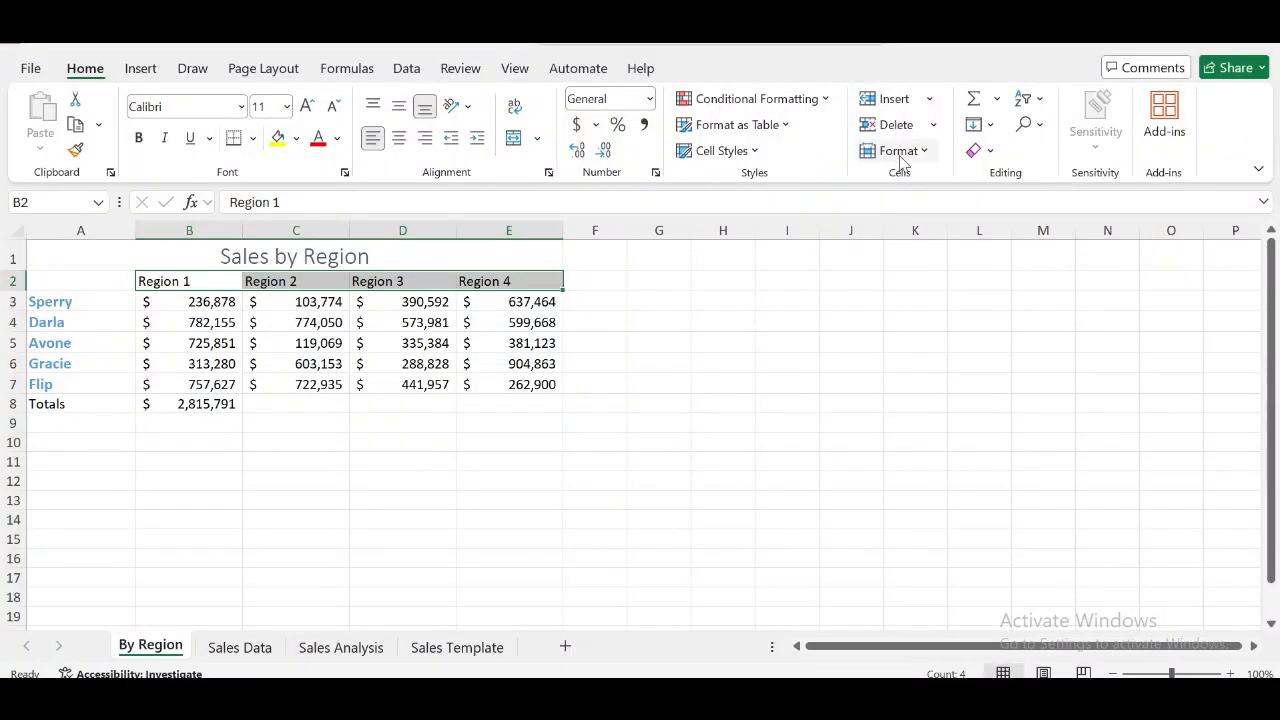
click(924, 151)
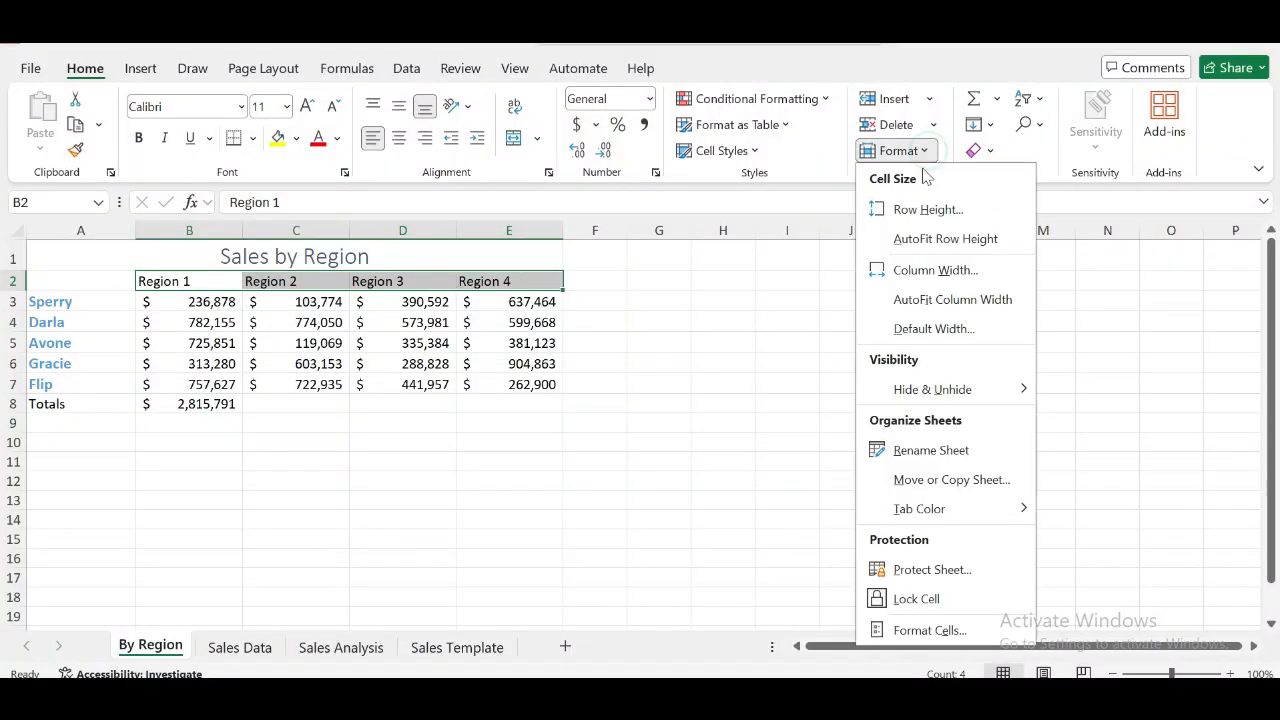
click(938, 631)
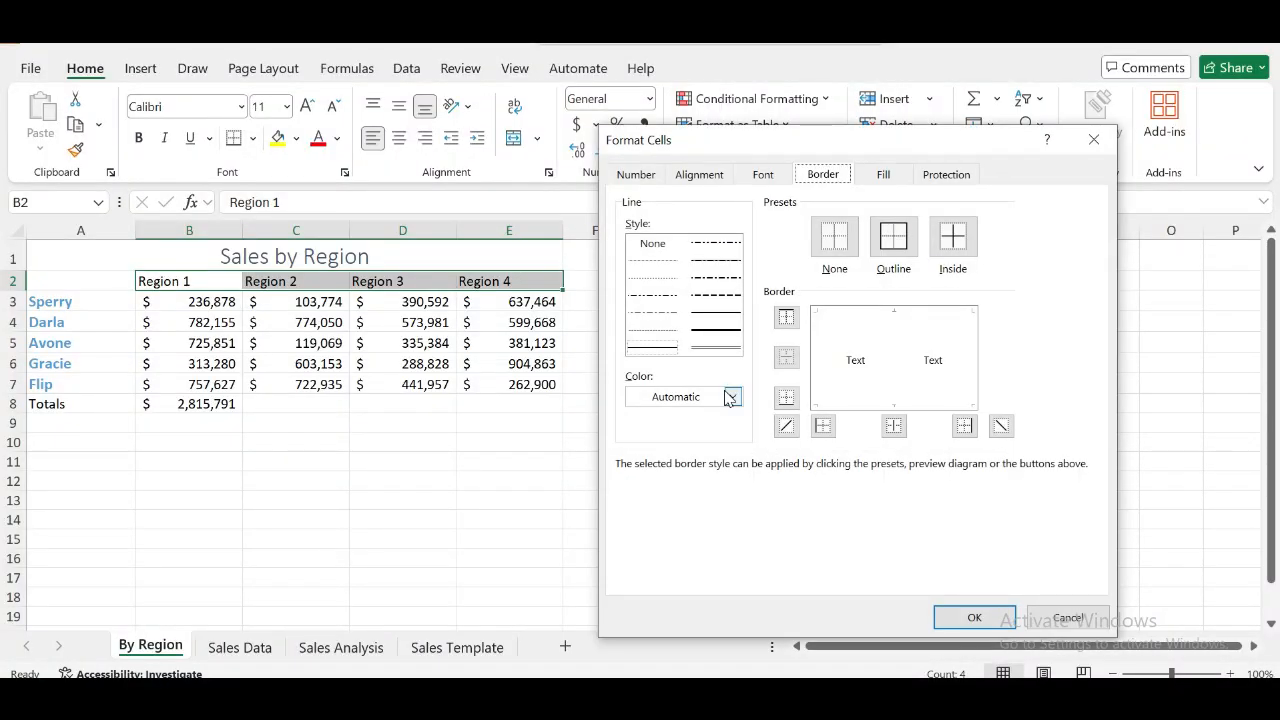
click(734, 397)
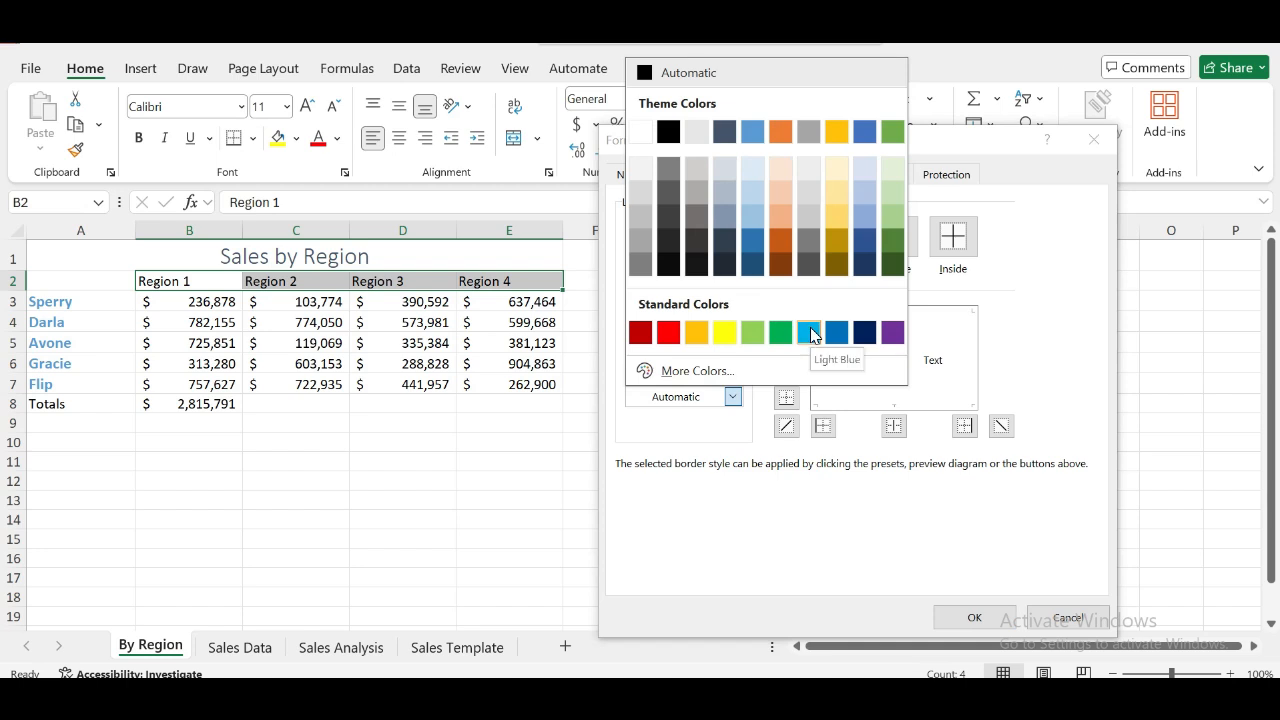
click(809, 333)
- Apply a thick light blue top border to the region headers in cells B2:E2
click(797, 697)
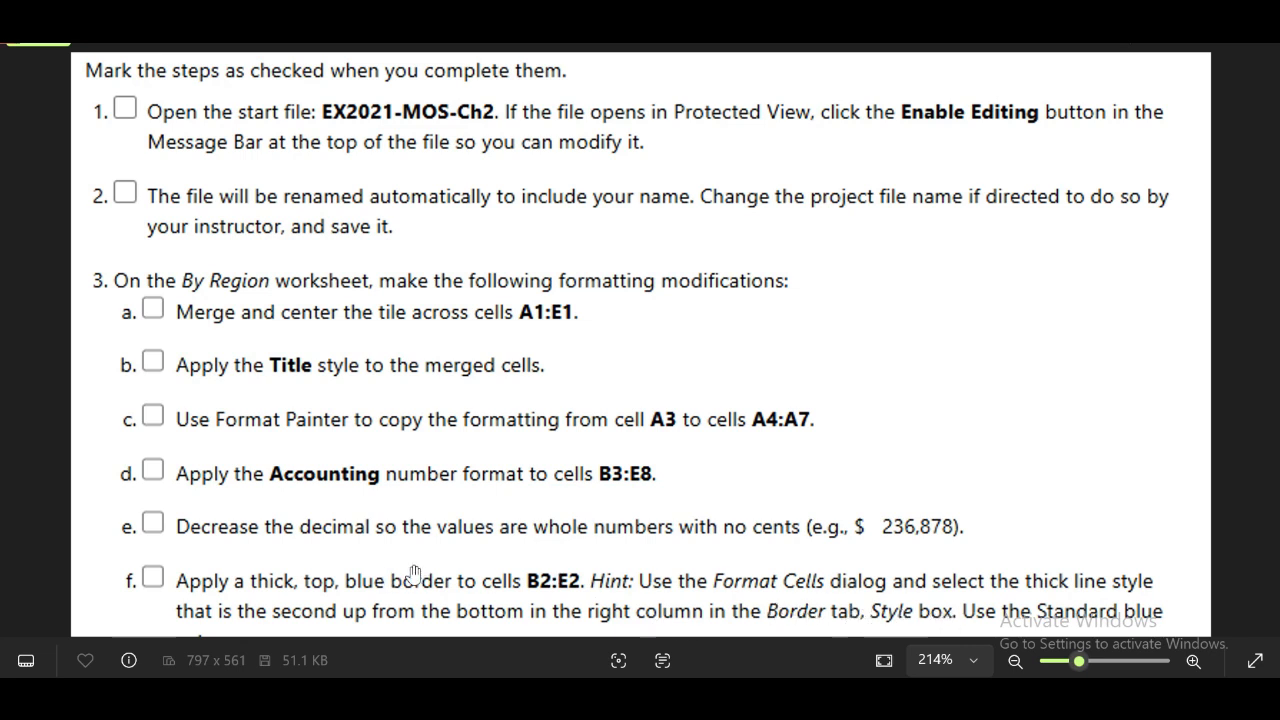
click(776, 697)
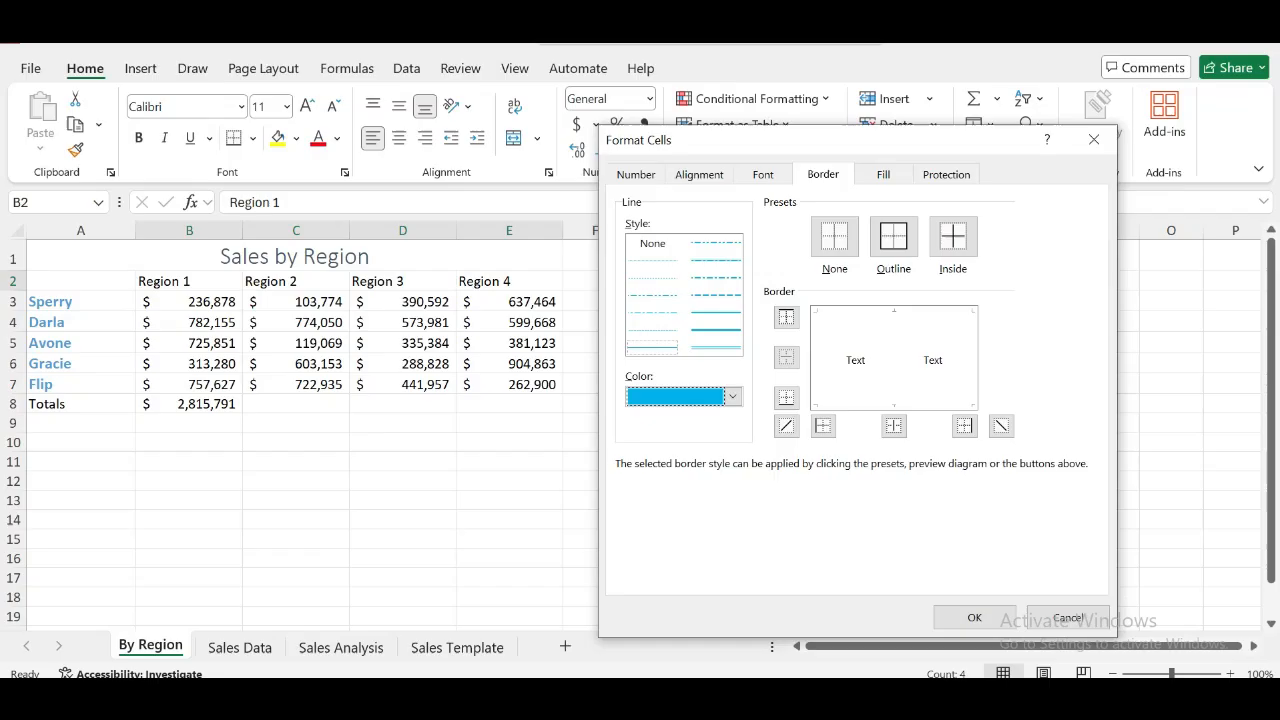
click(734, 400)
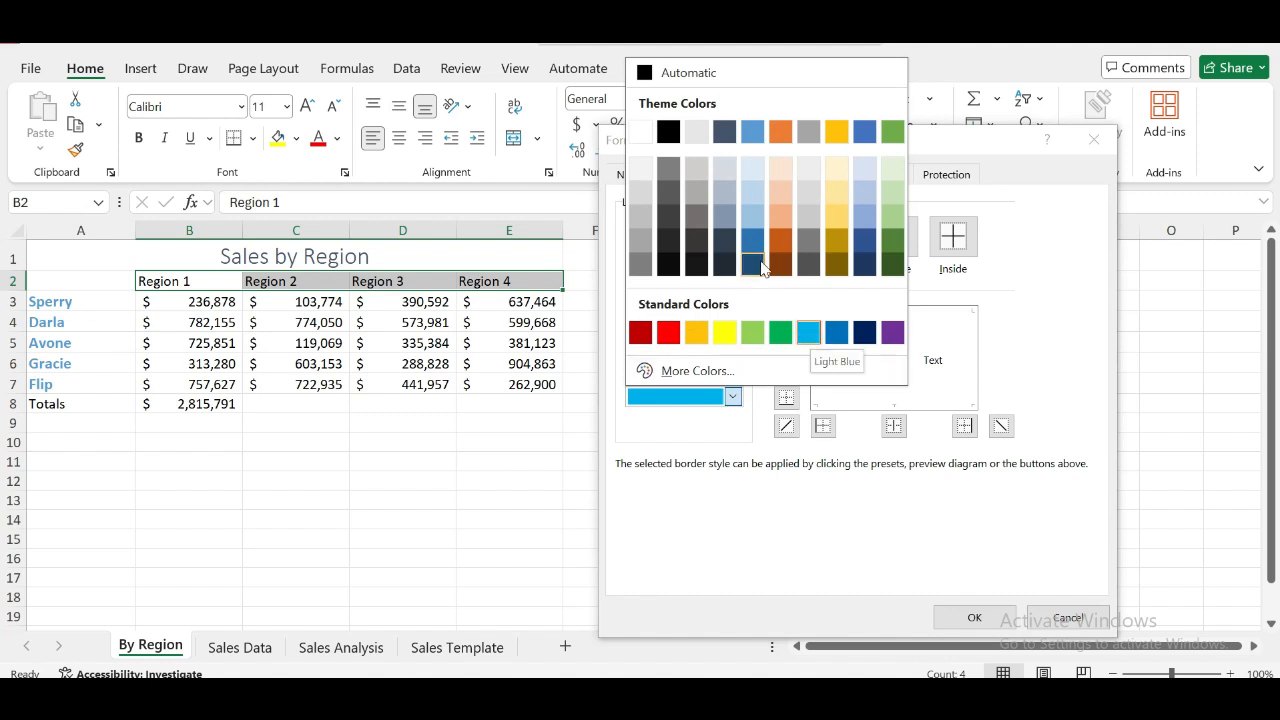
key(Escape)
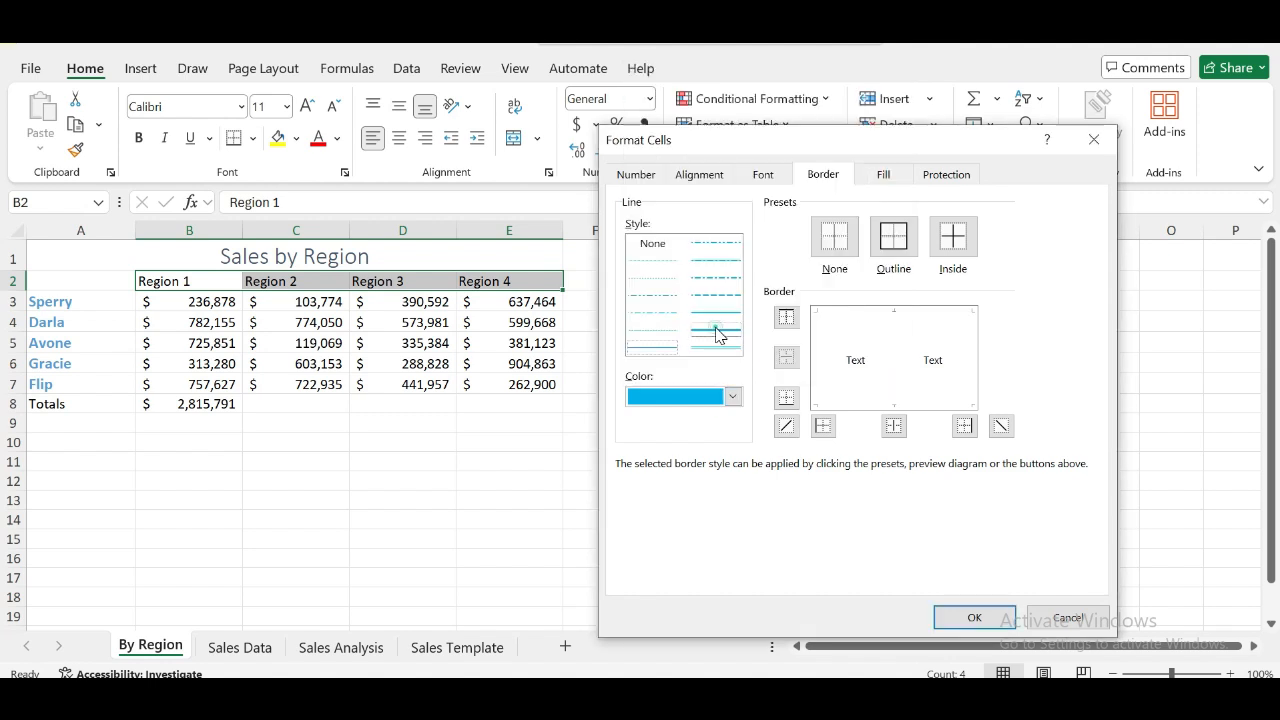
click(786, 318)
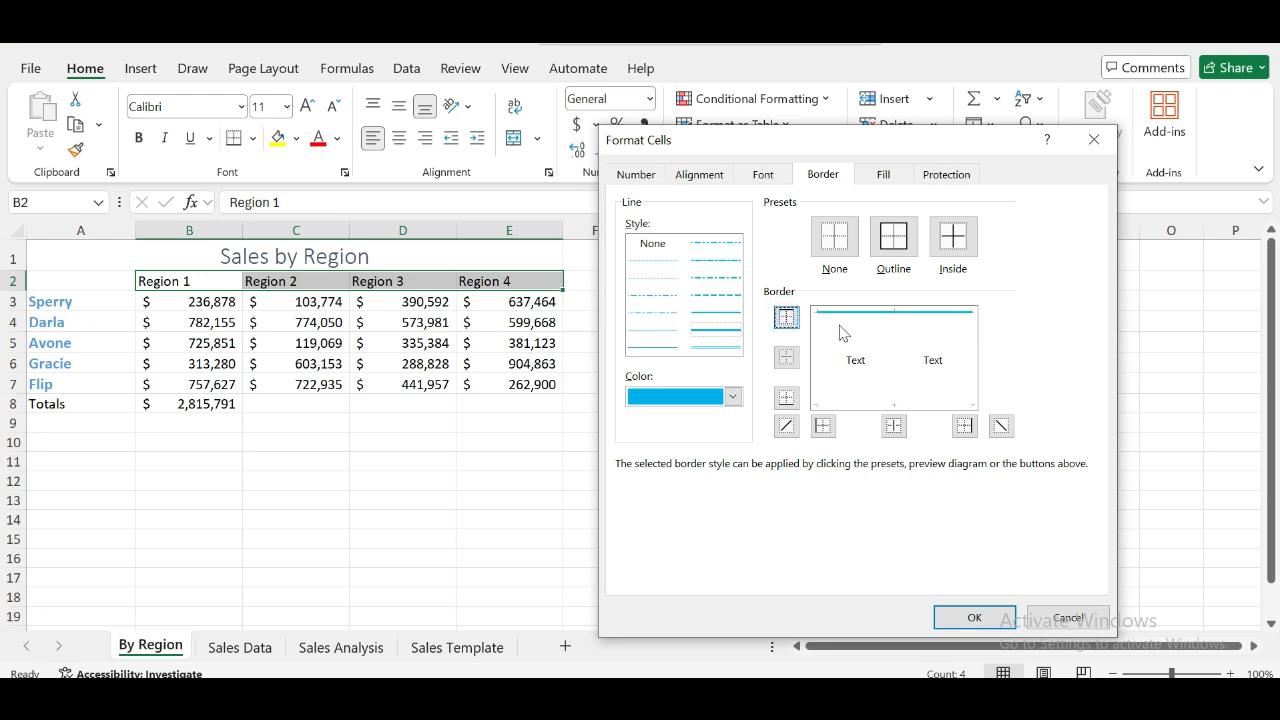
click(958, 622)
click(704, 530)
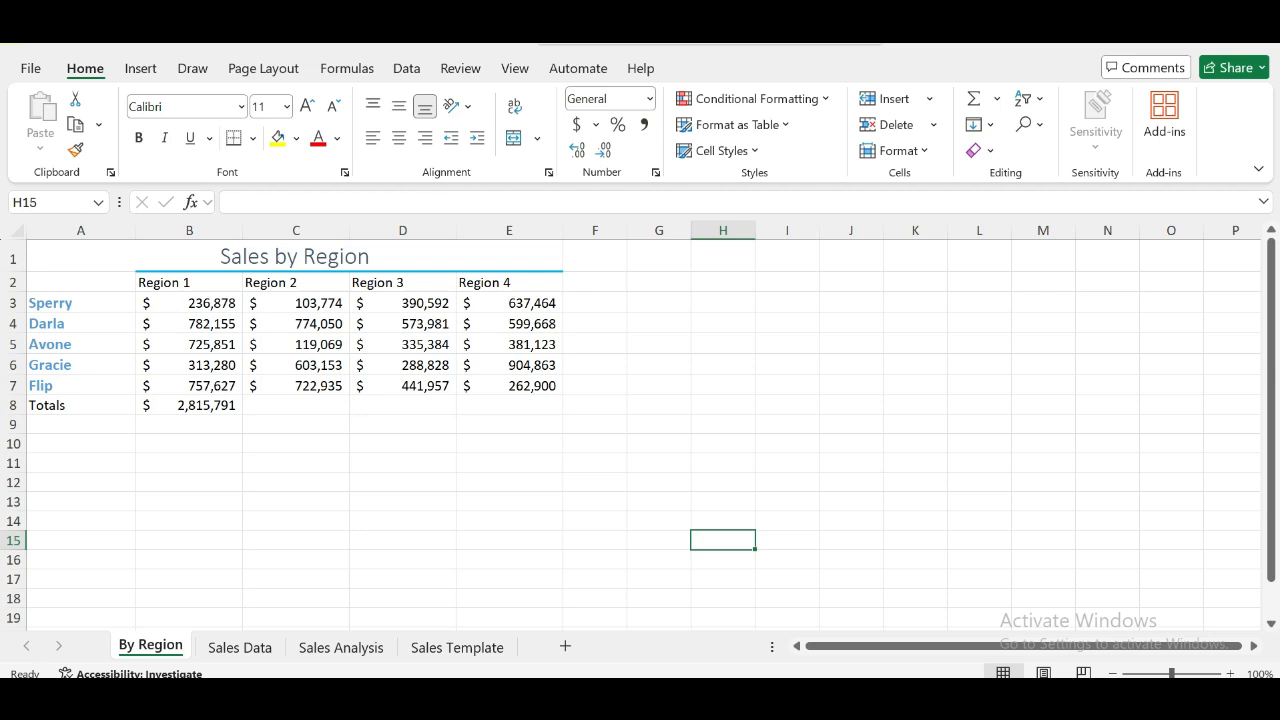
- Center the region headers in cells B2:E2 horizontally
drag(141, 285, 525, 282)
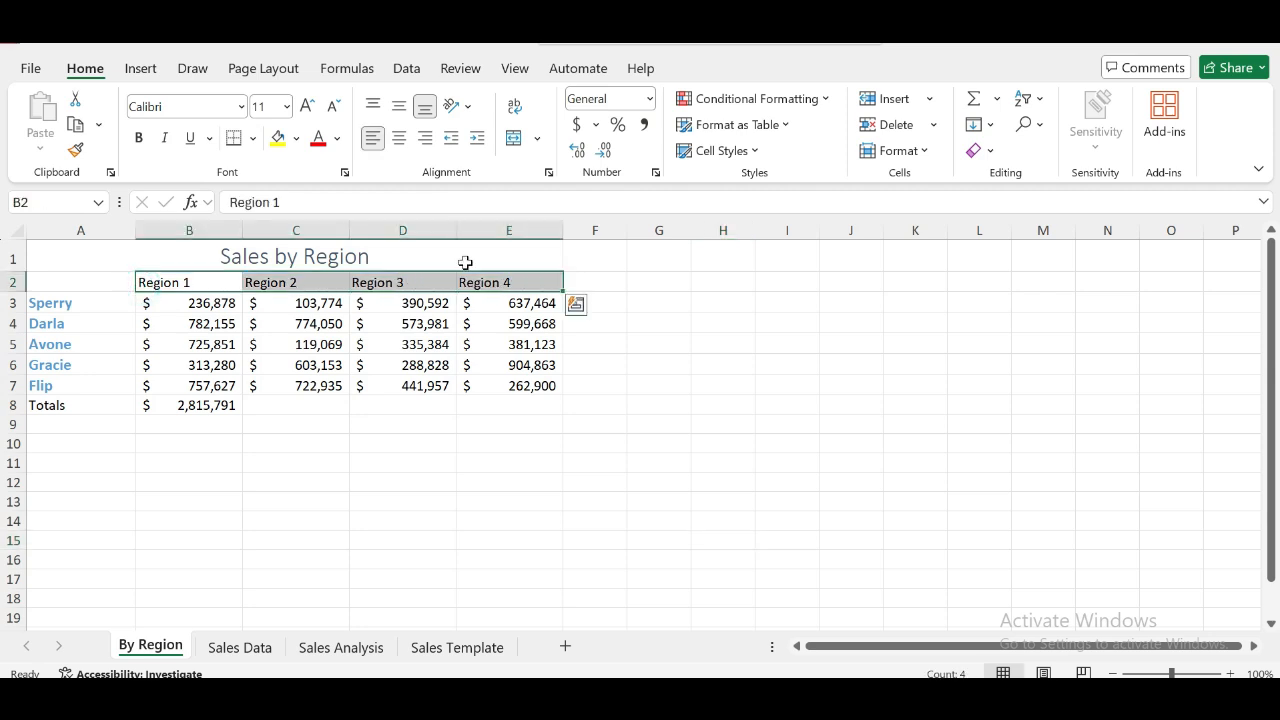
click(400, 139)
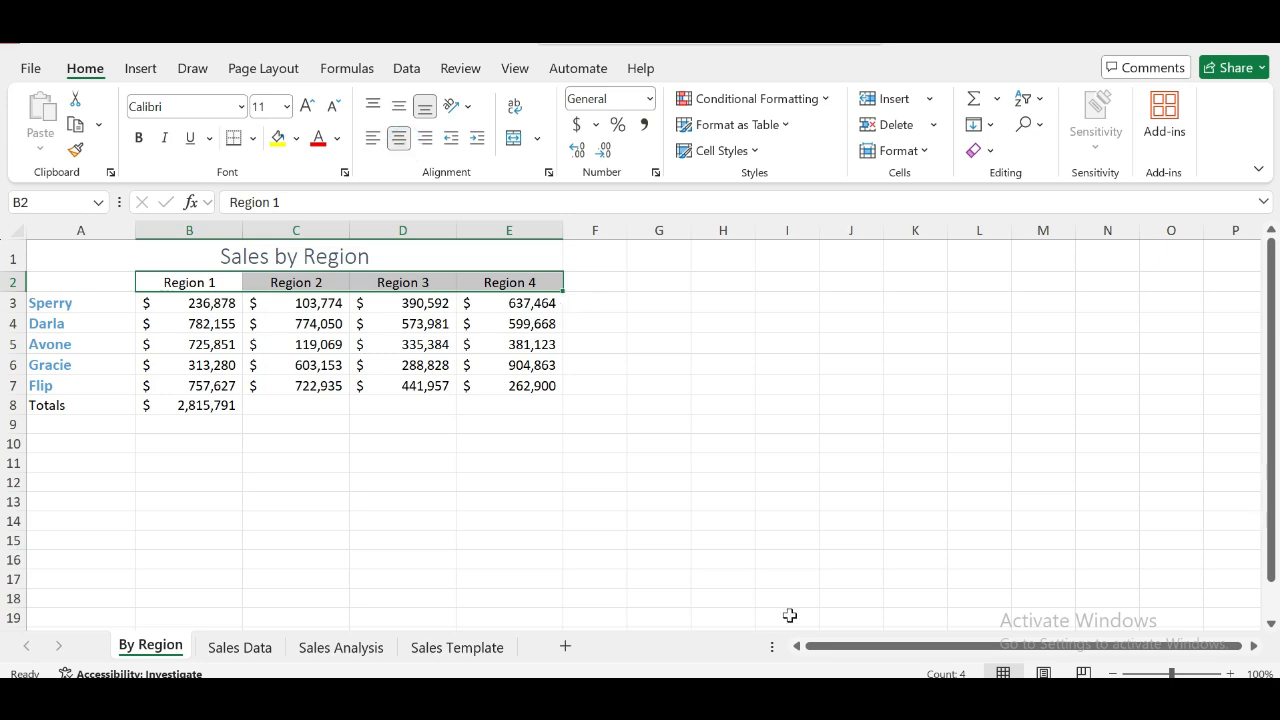
click(680, 385)
- Check the total row instructions and AutoFill the sum formula from cell B8 to cells C8:E8
key(alt+Tab)
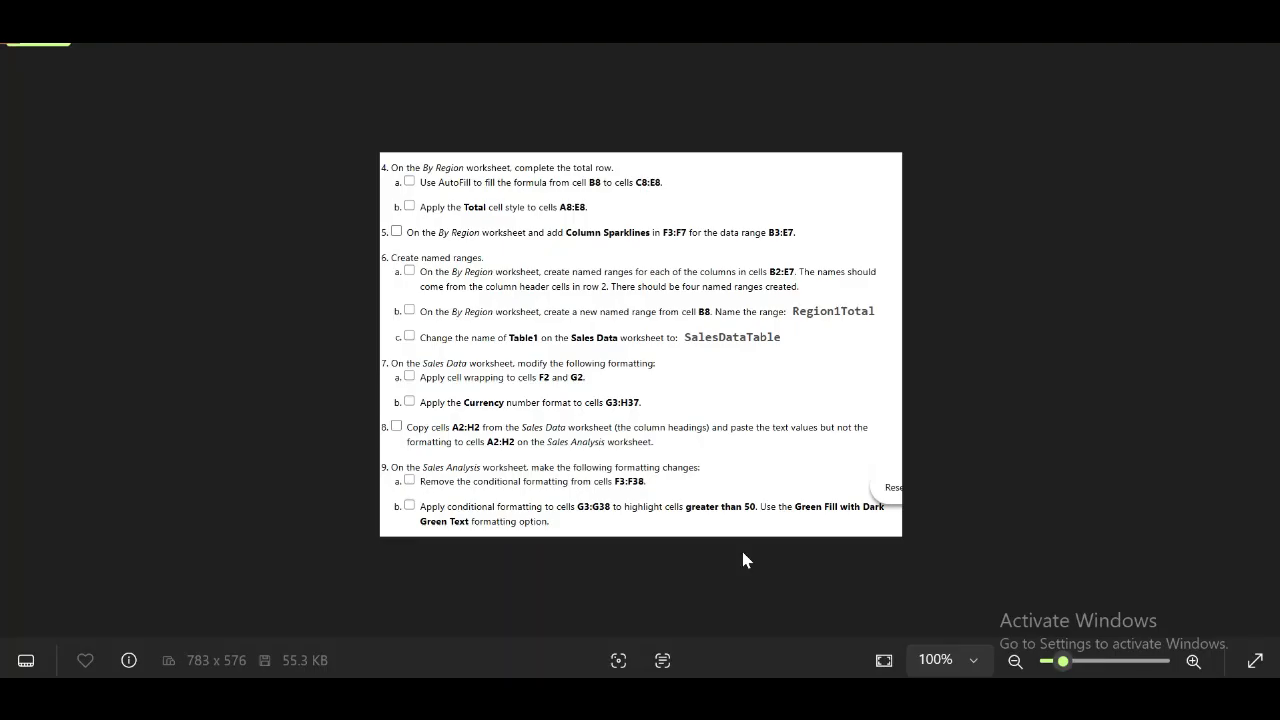
scroll(595, 180, up, 5)
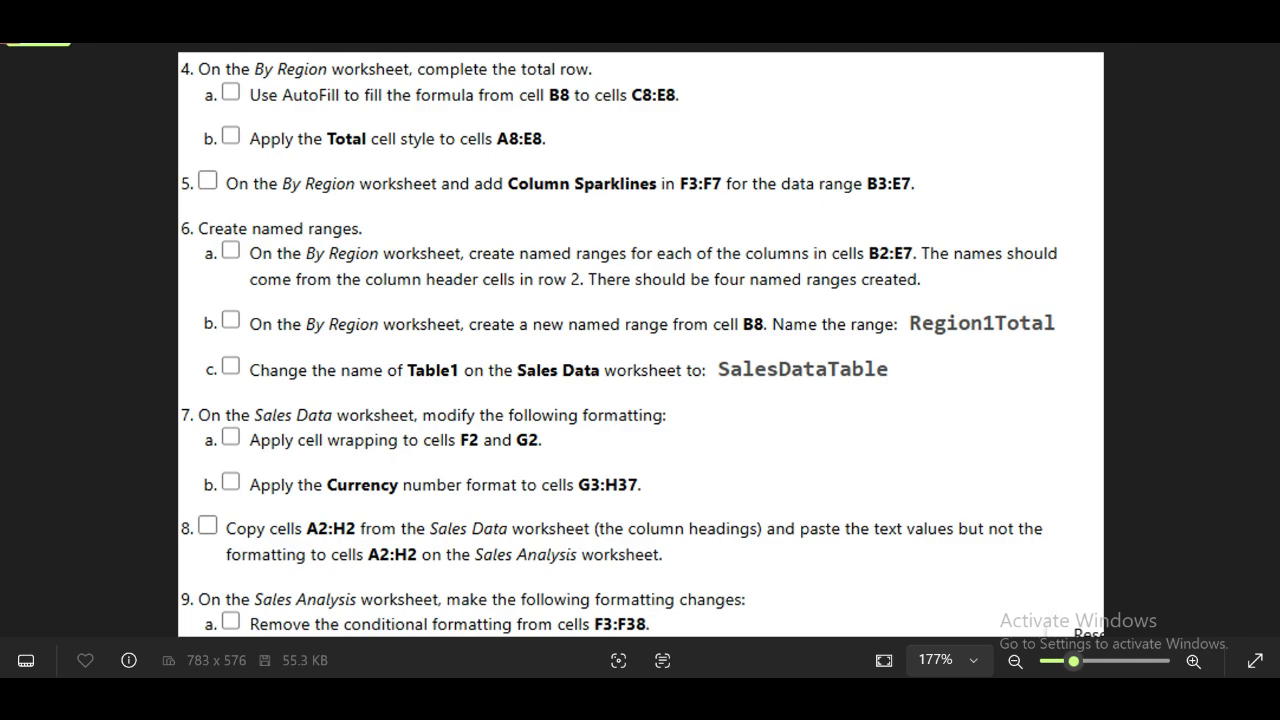
mouse_move(771, 698)
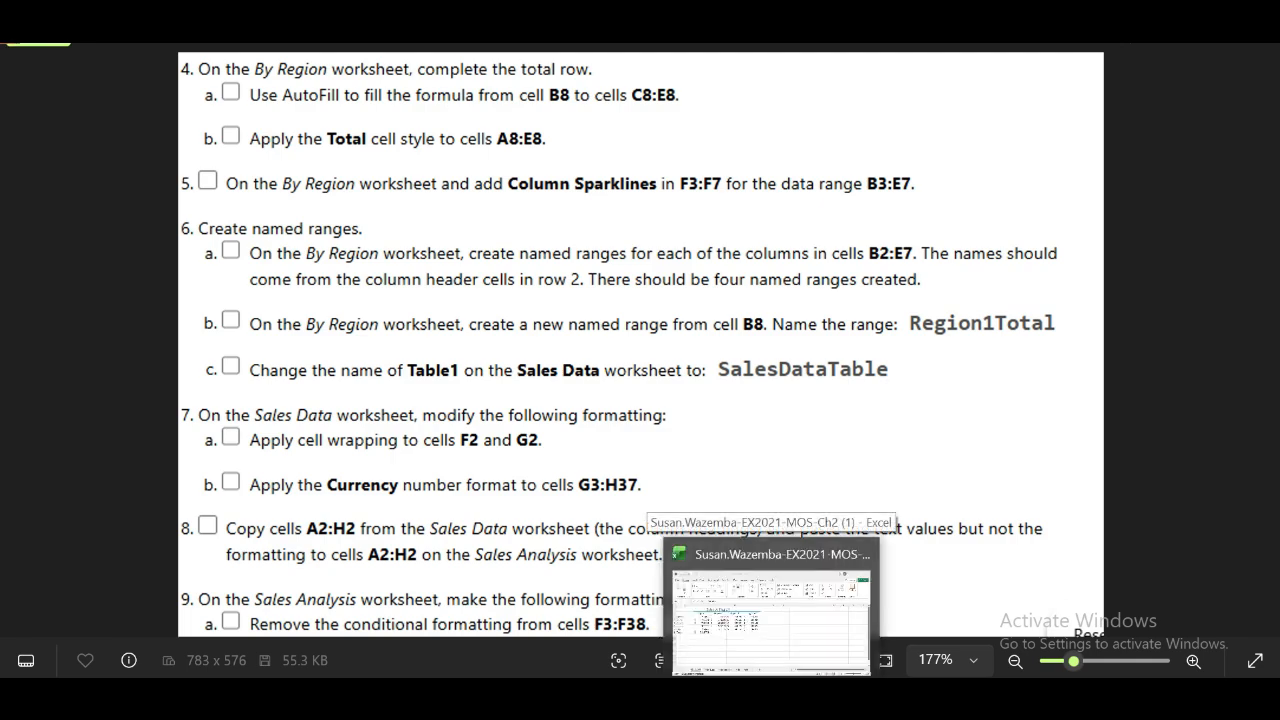
click(771, 610)
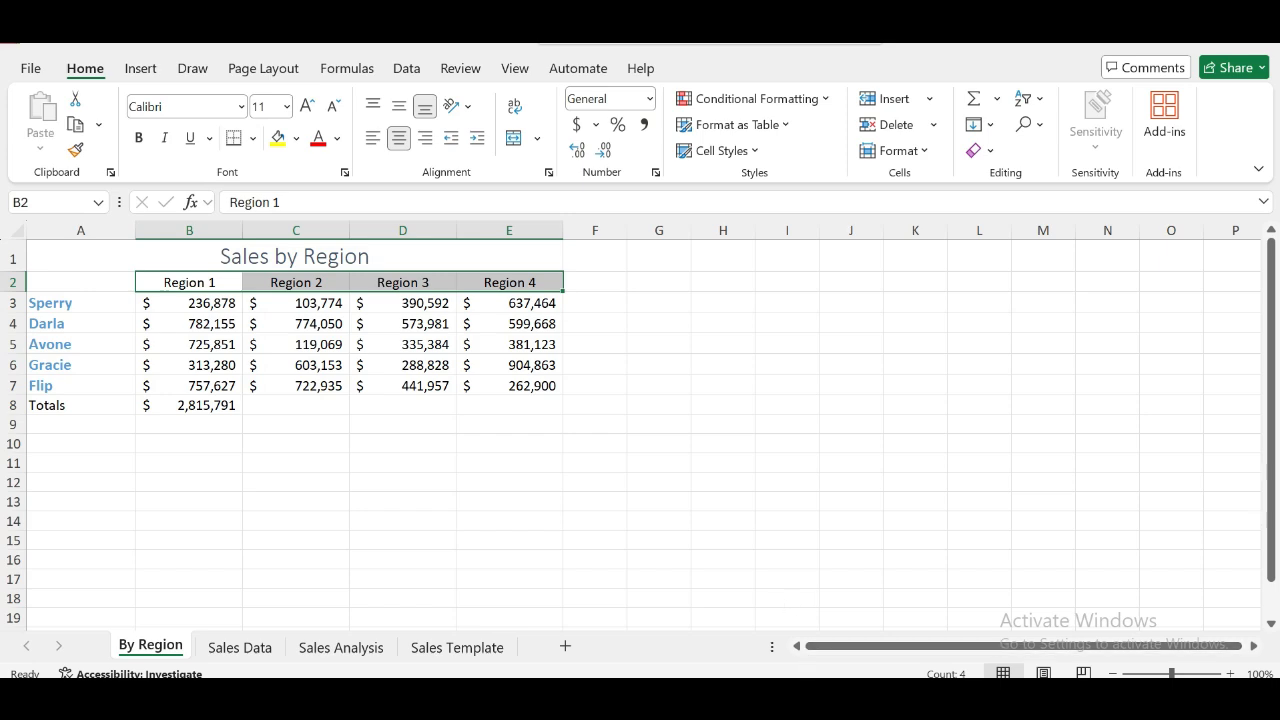
click(680, 698)
click(680, 698)
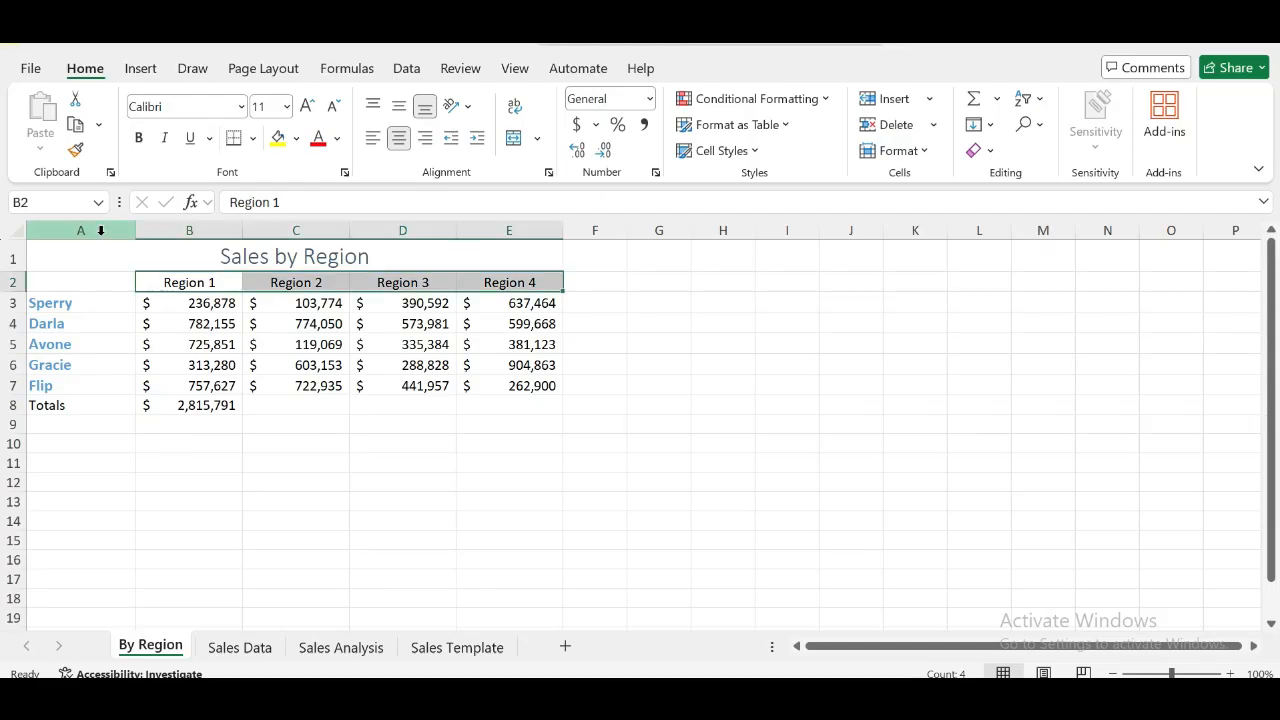
click(186, 412)
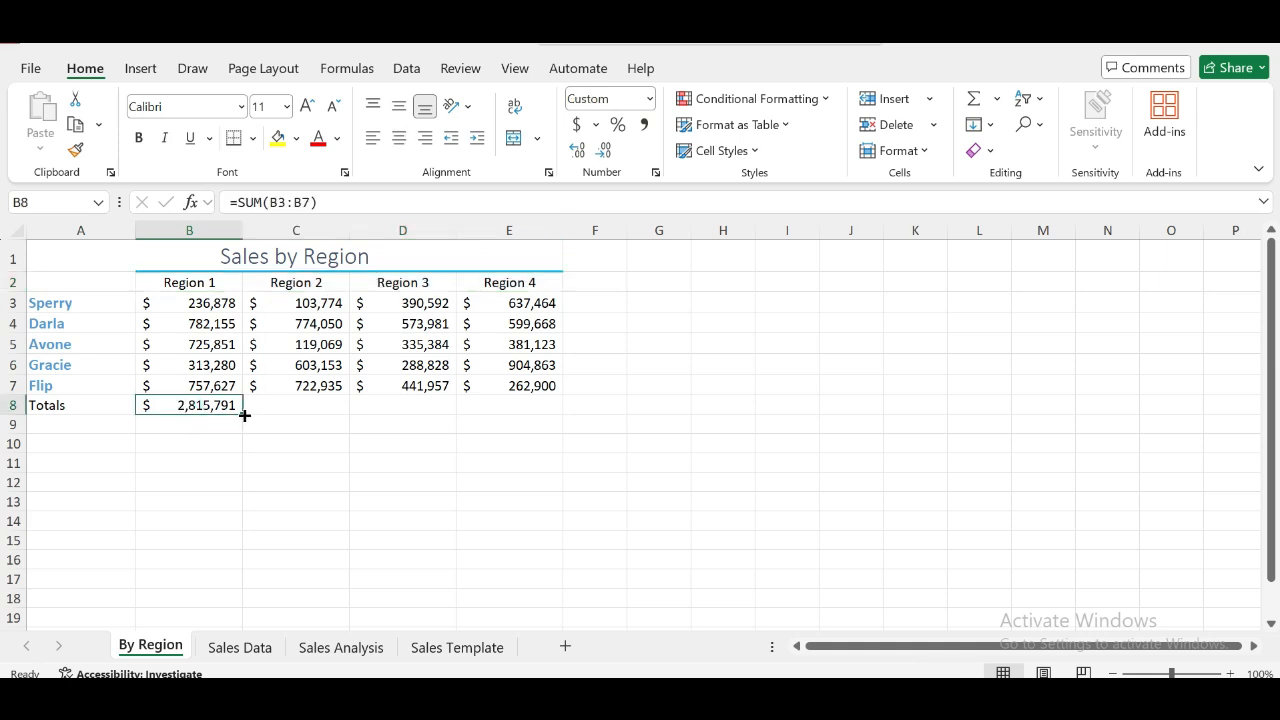
drag(243, 414, 543, 420)
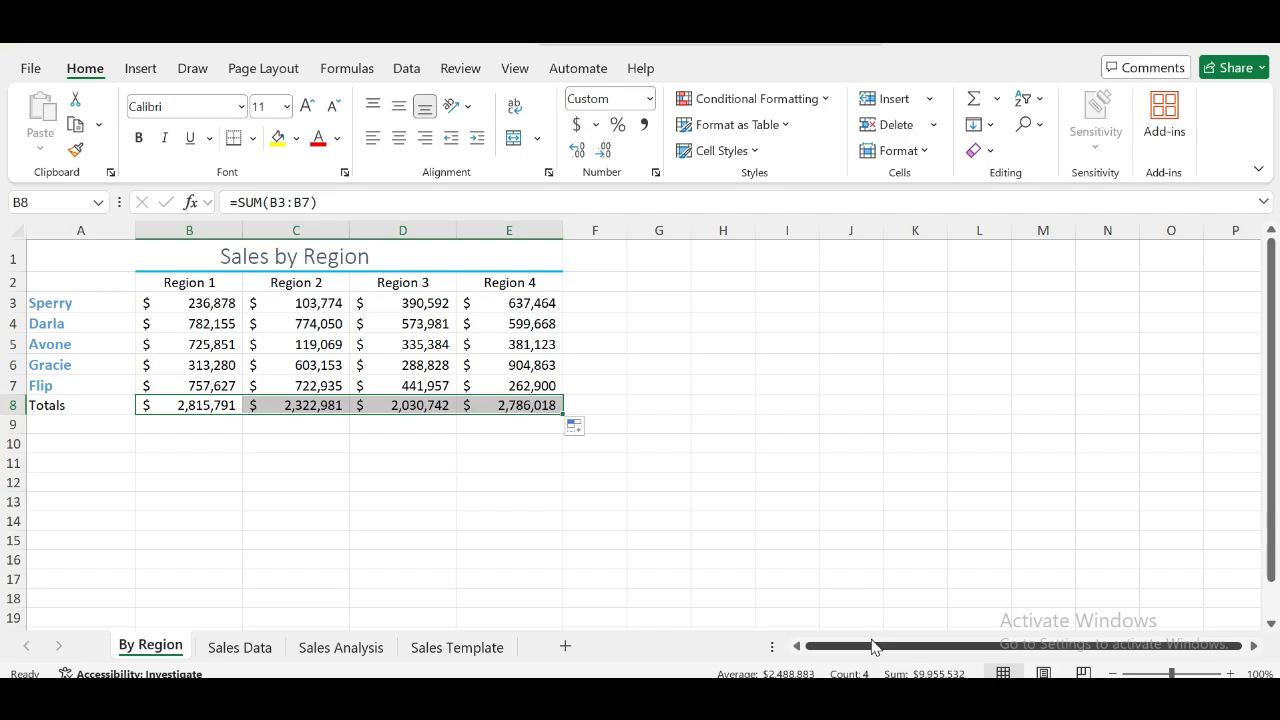
- Apply the Total cell style to the totals row in cells A8:E8
key(alt+Tab)
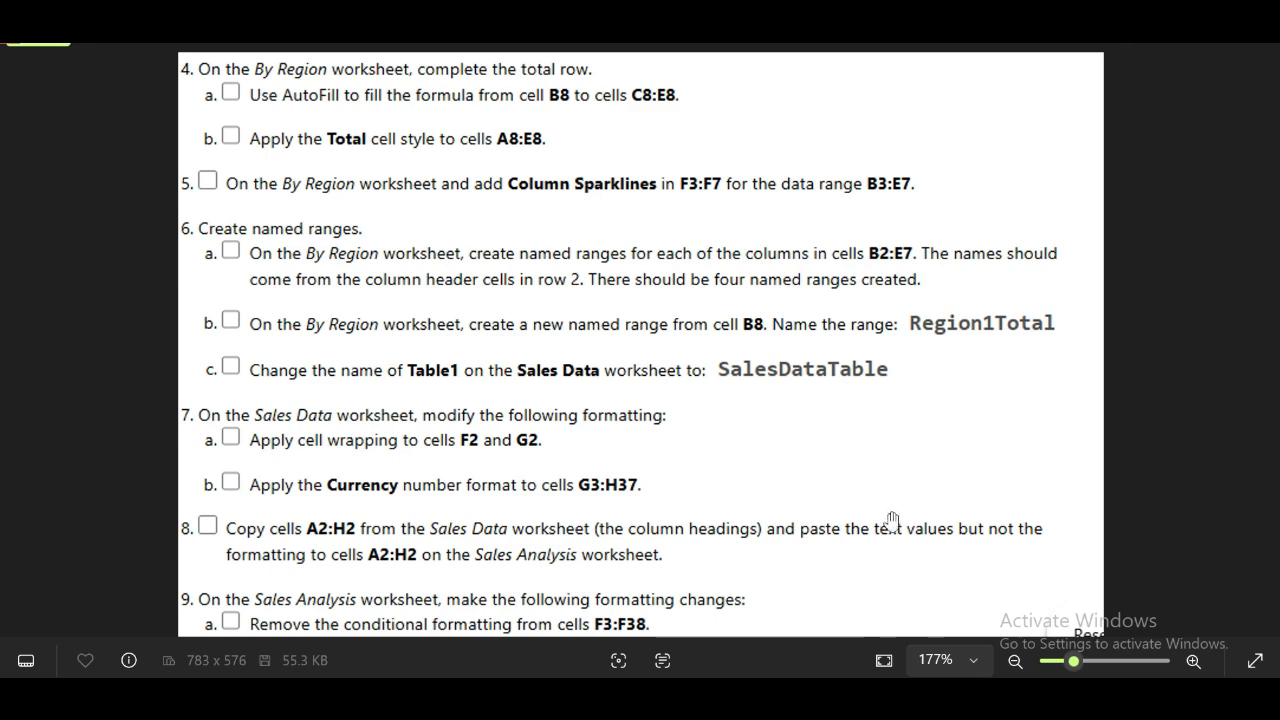
key(alt+Tab)
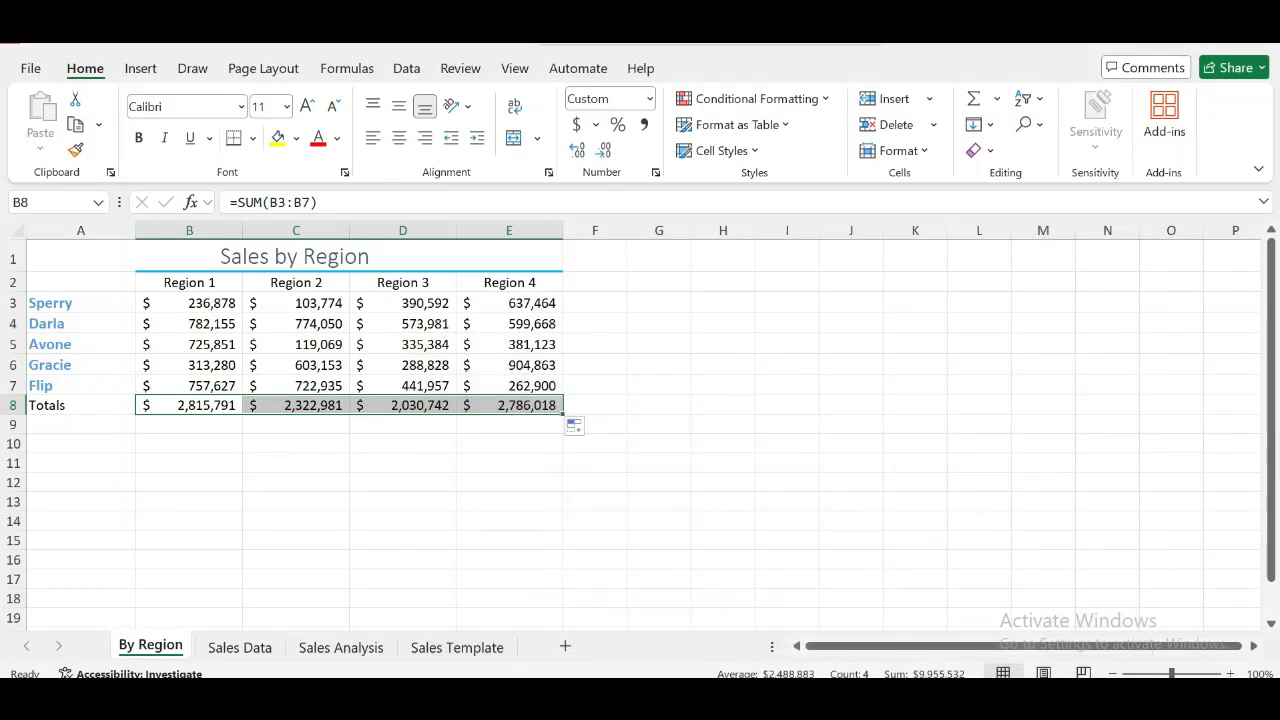
click(30, 202)
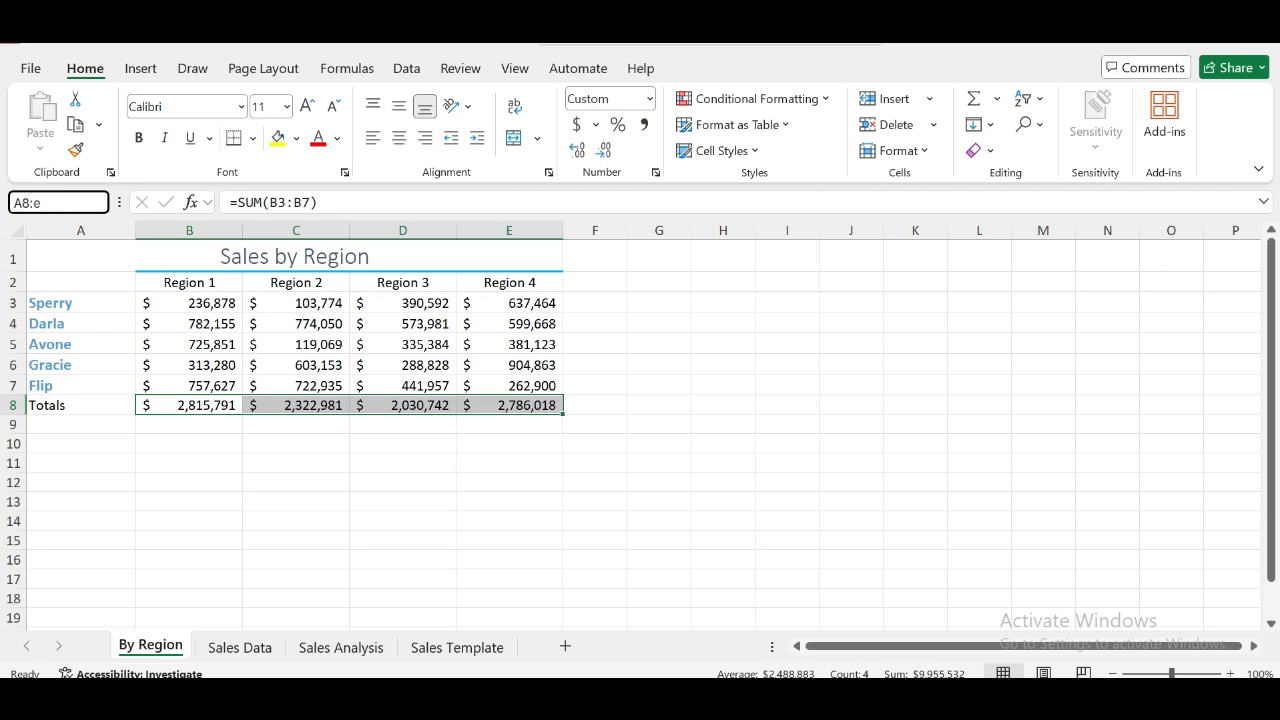
key(Return)
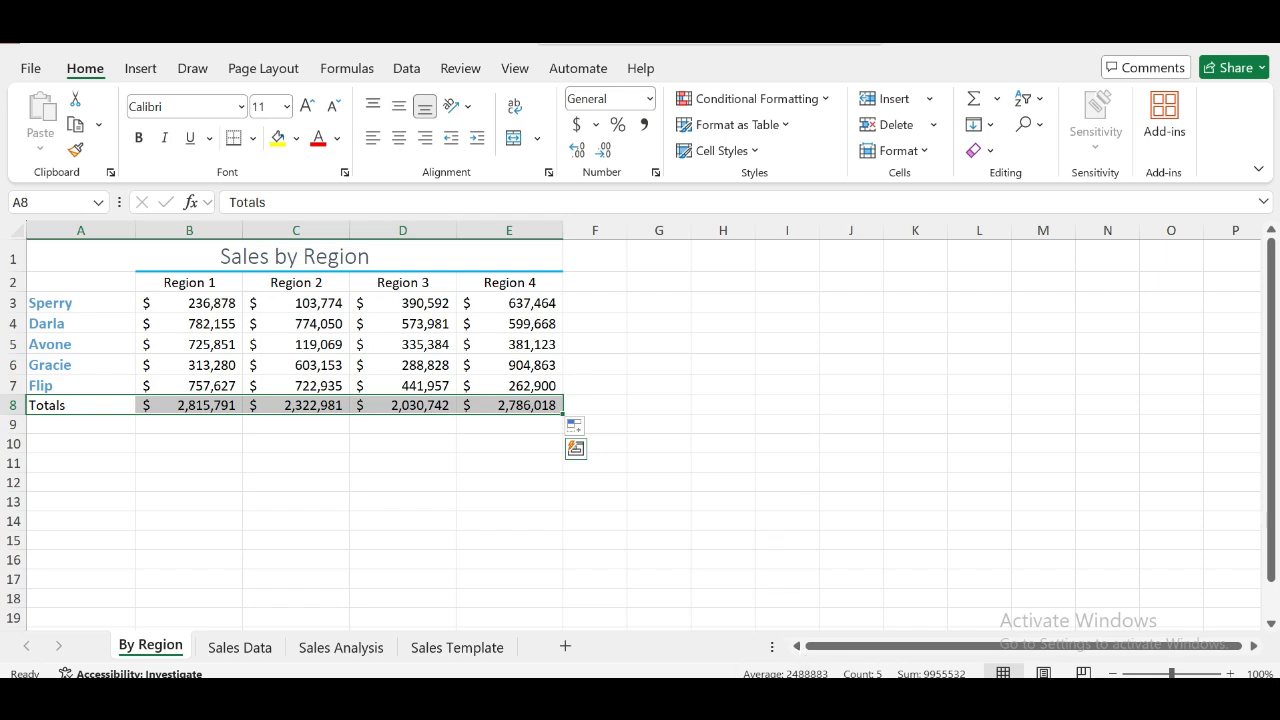
key(alt+Tab)
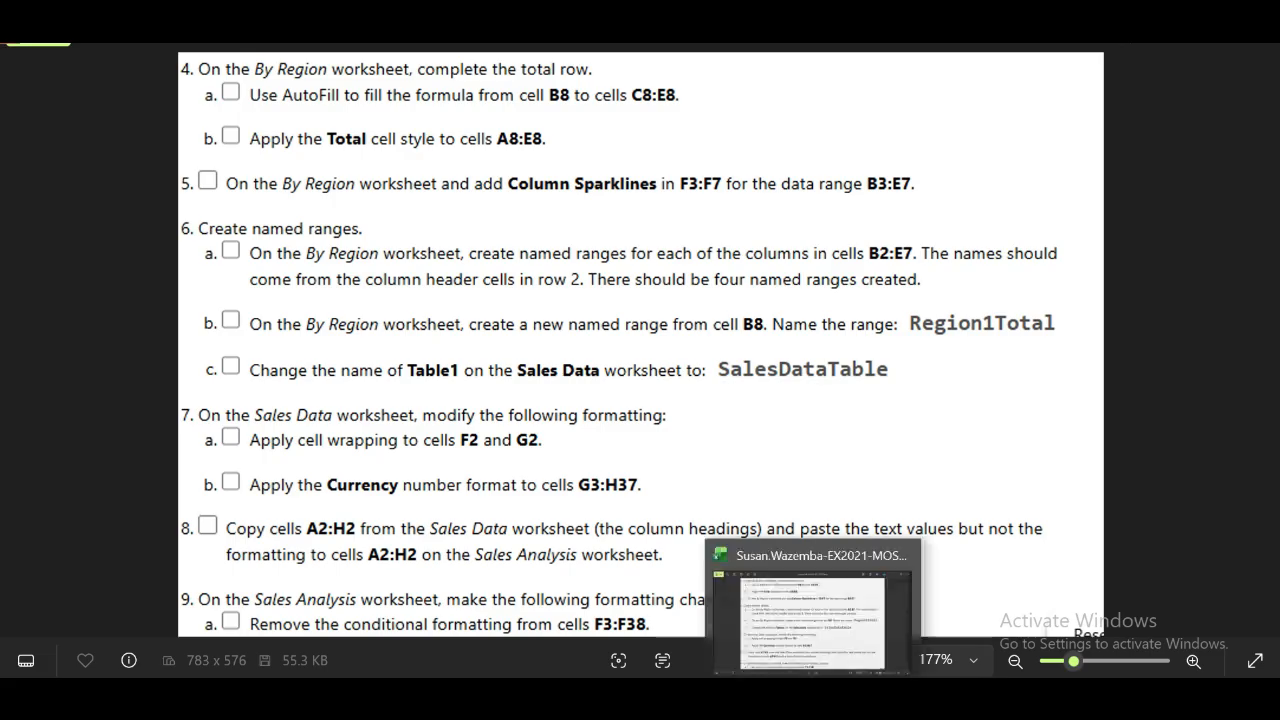
key(alt+Tab)
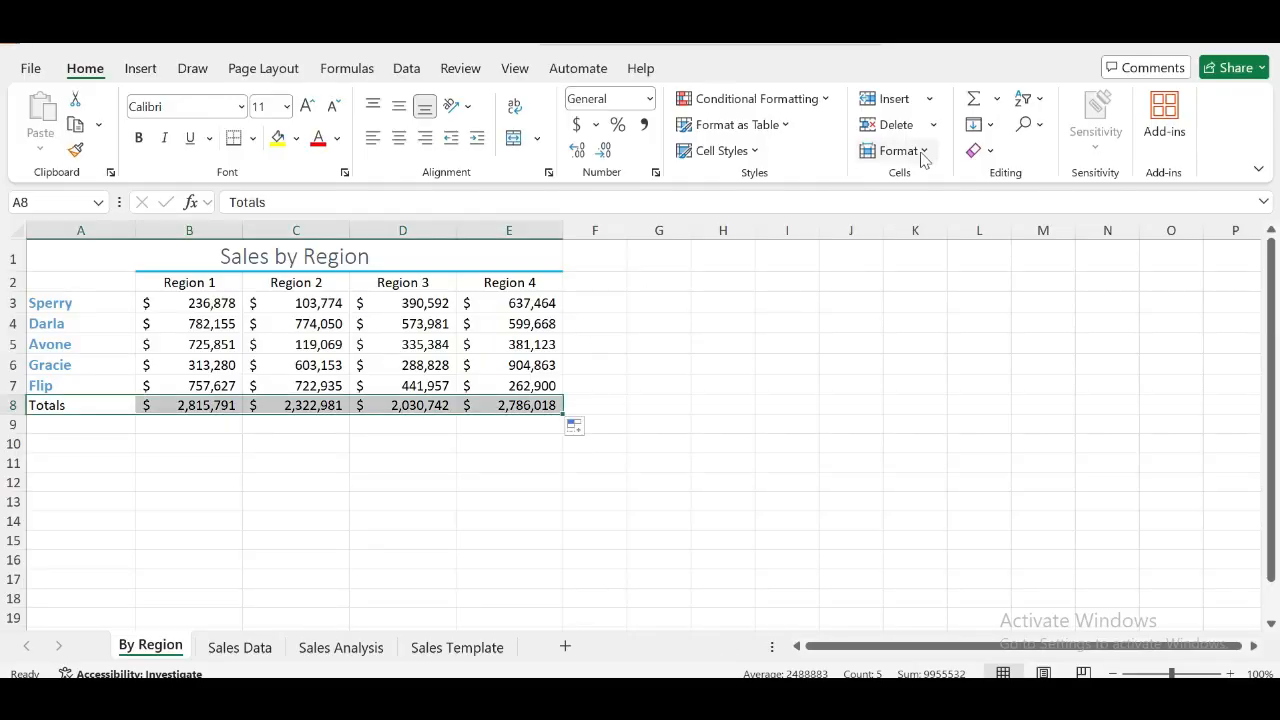
click(929, 150)
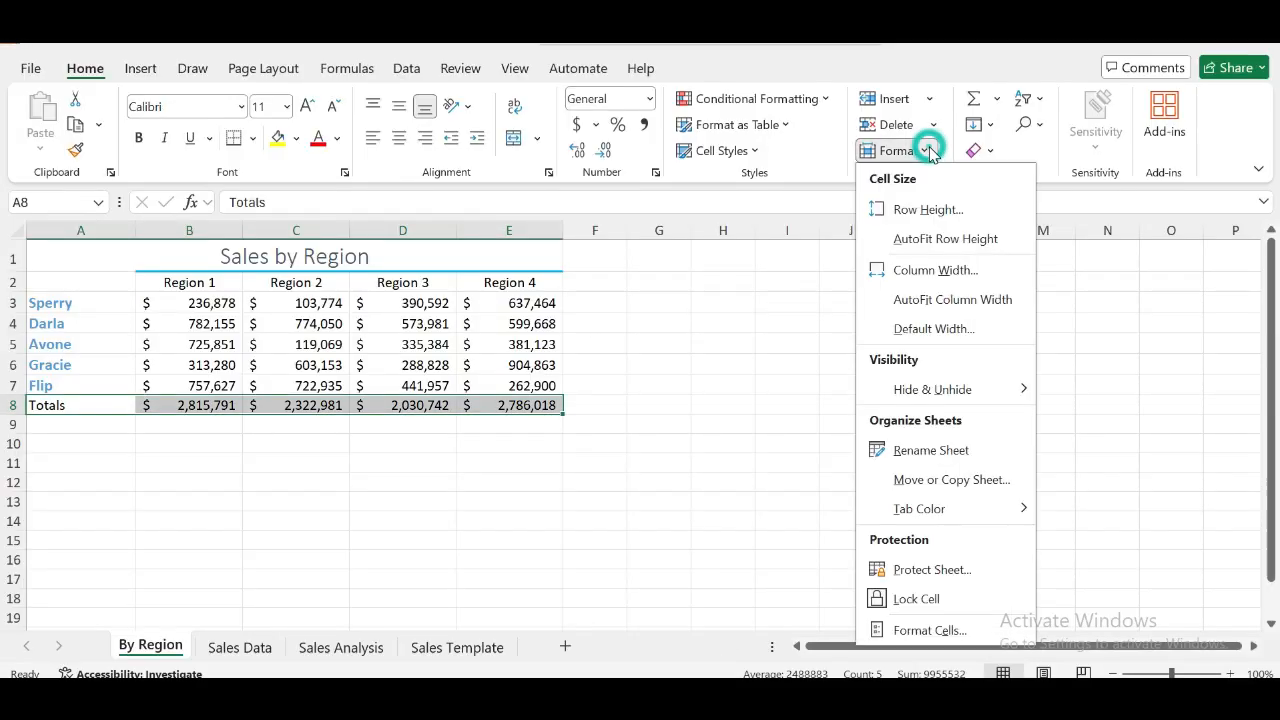
click(757, 152)
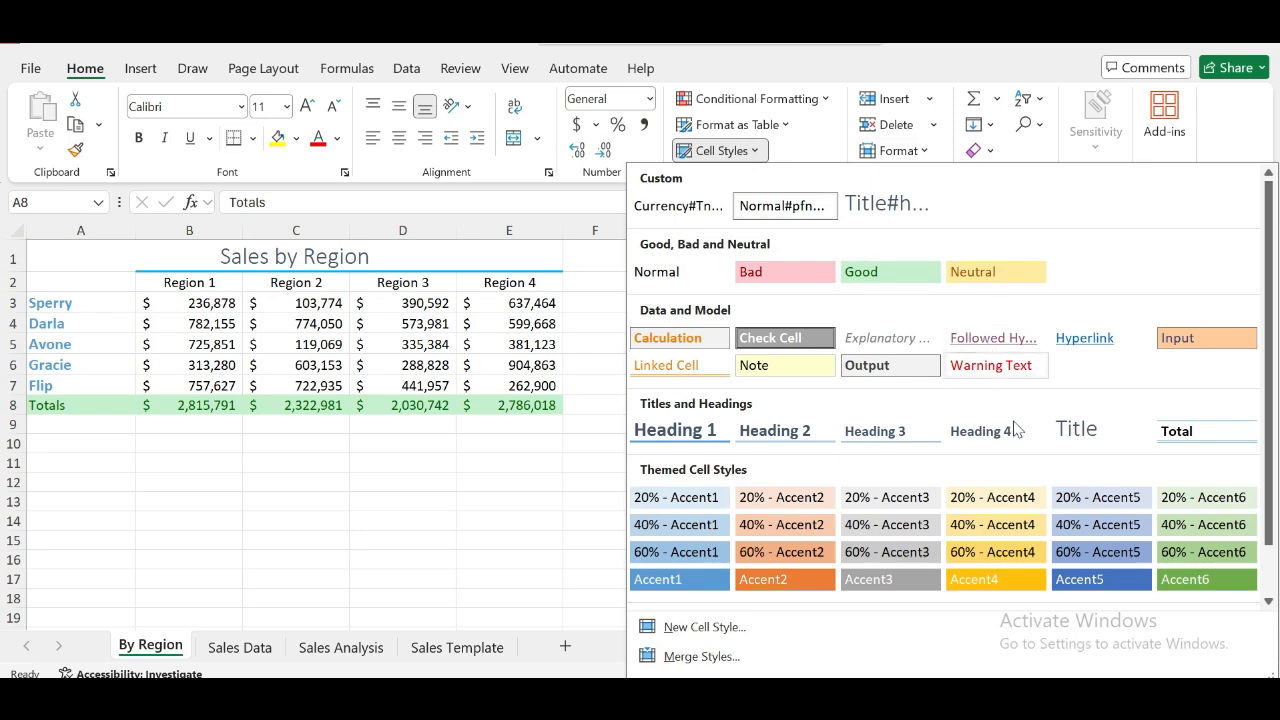
click(1198, 428)
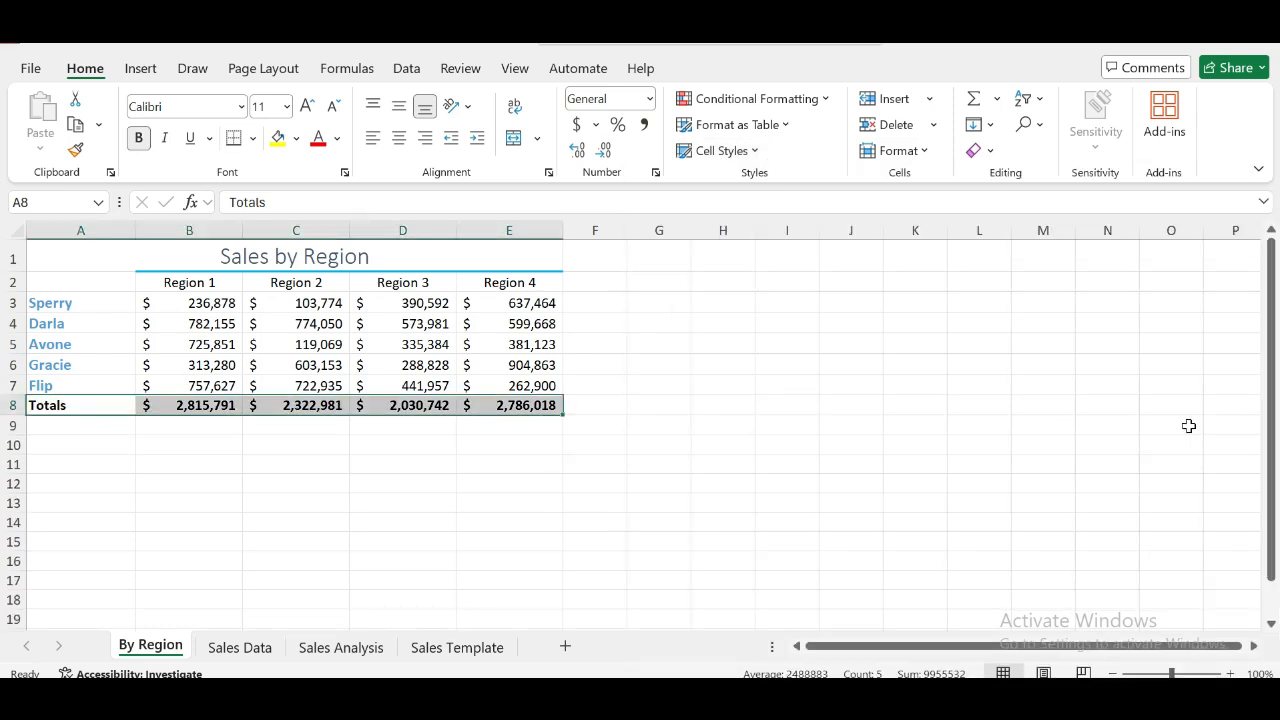
click(833, 599)
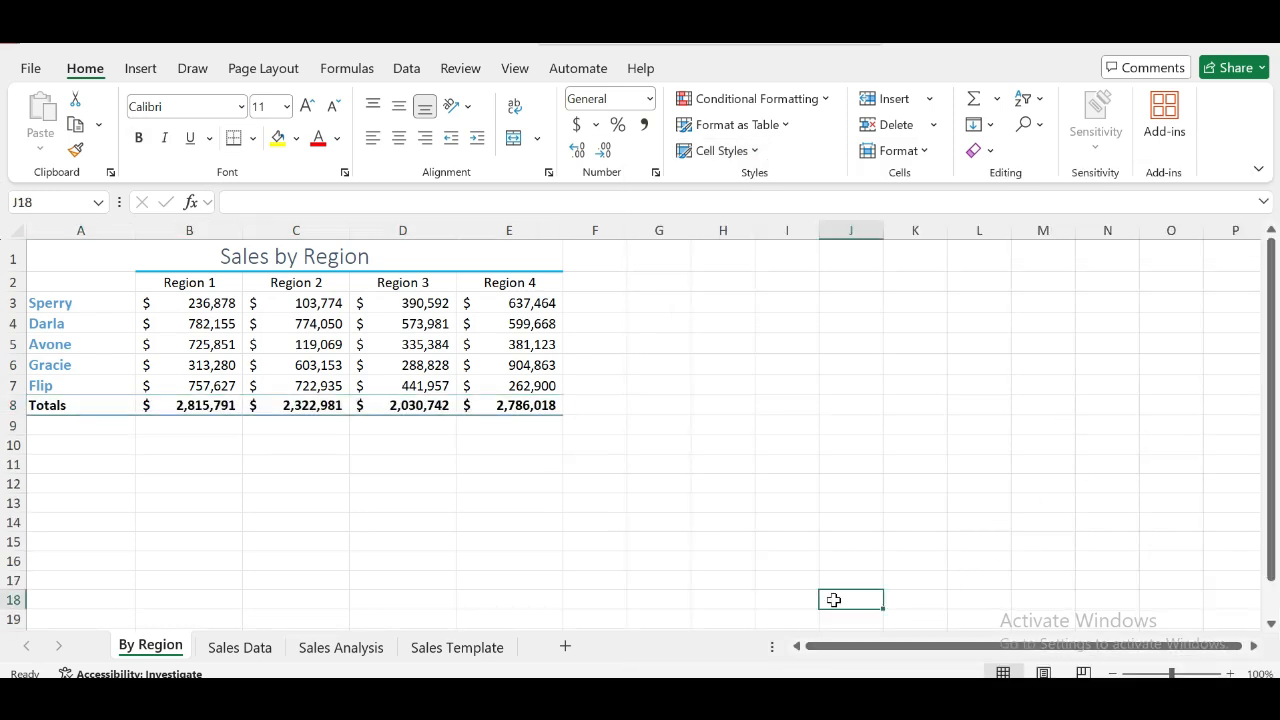
- Insert Line sparklines in cells F3:F7 for the data range B3:E7 on the By Region worksheet
key(alt+Tab)
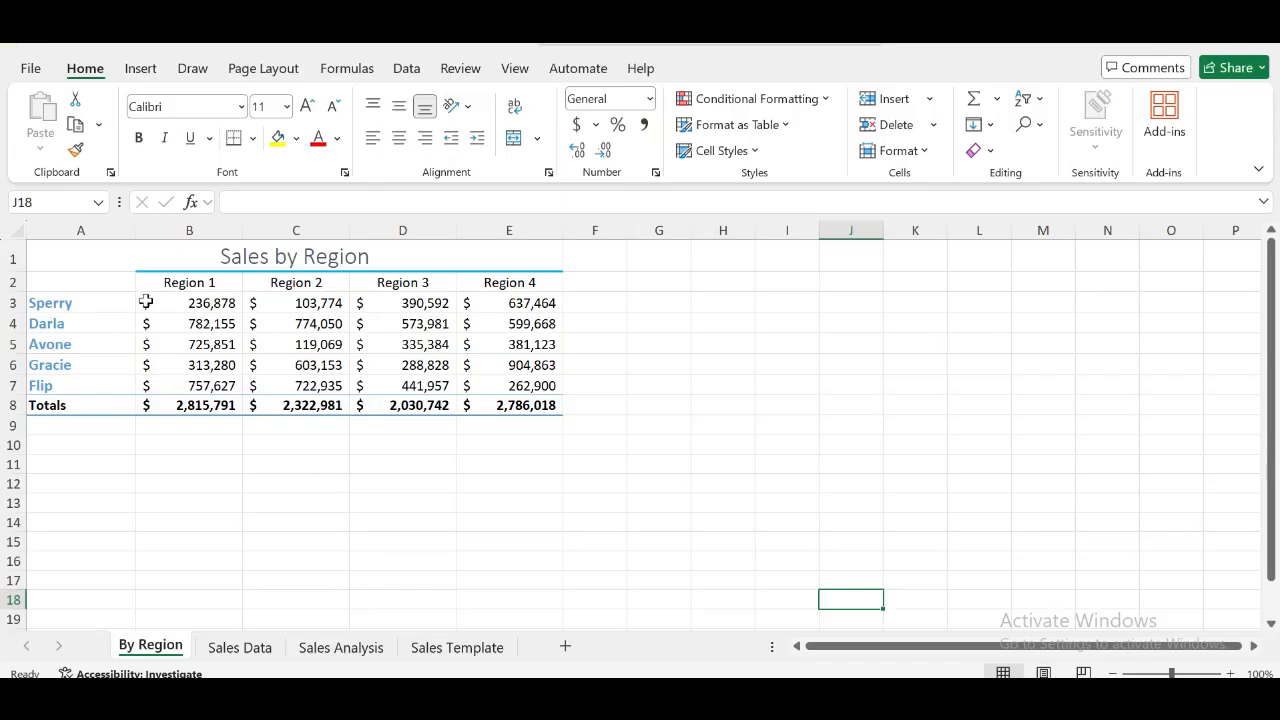
drag(145, 302, 503, 378)
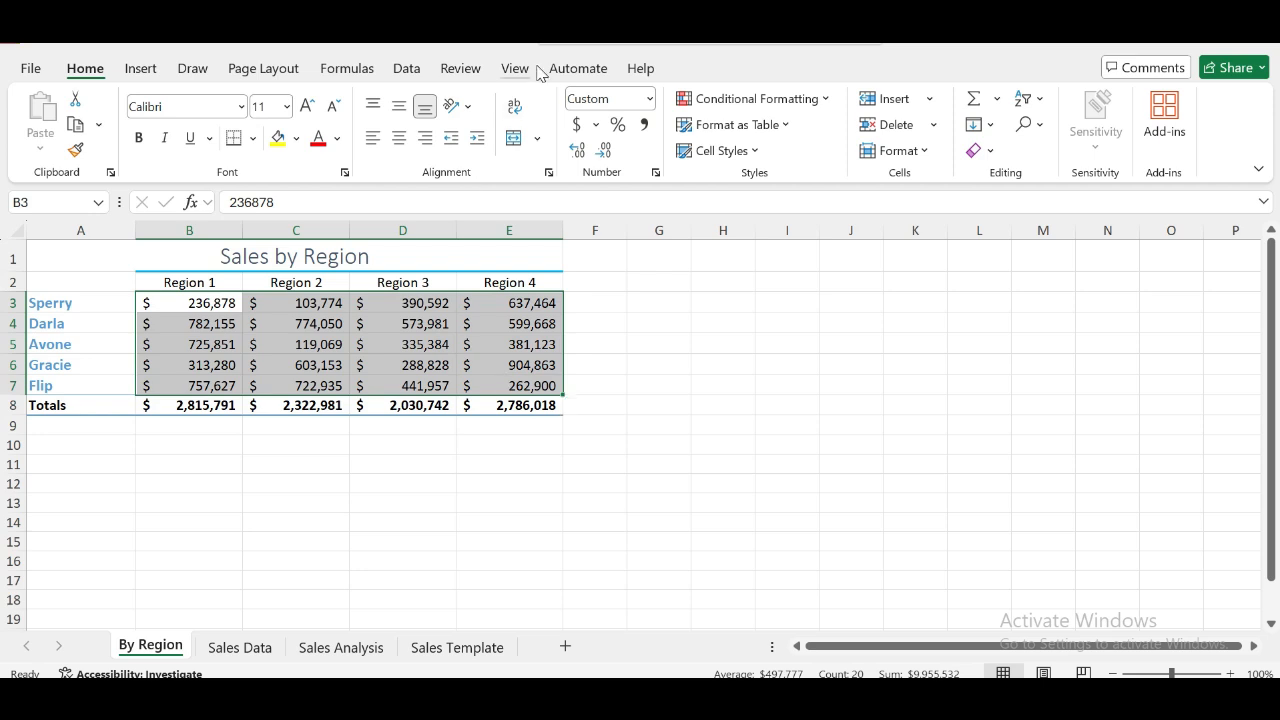
click(141, 69)
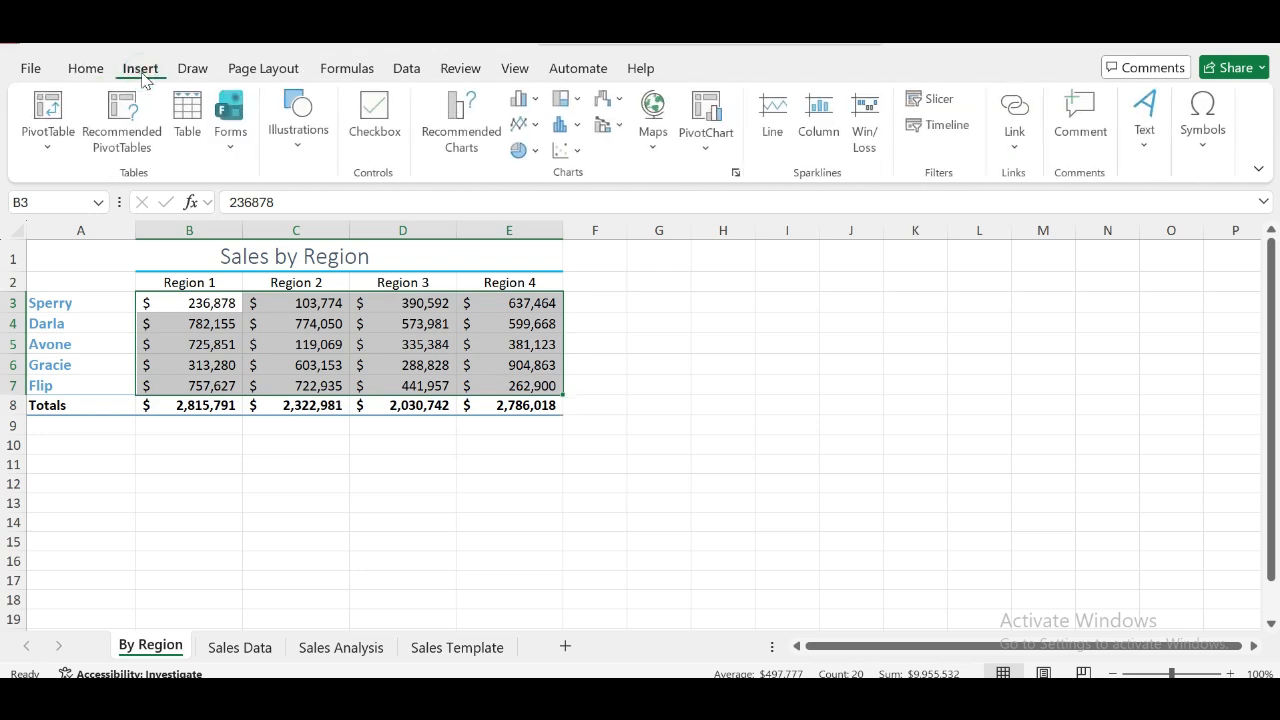
click(776, 120)
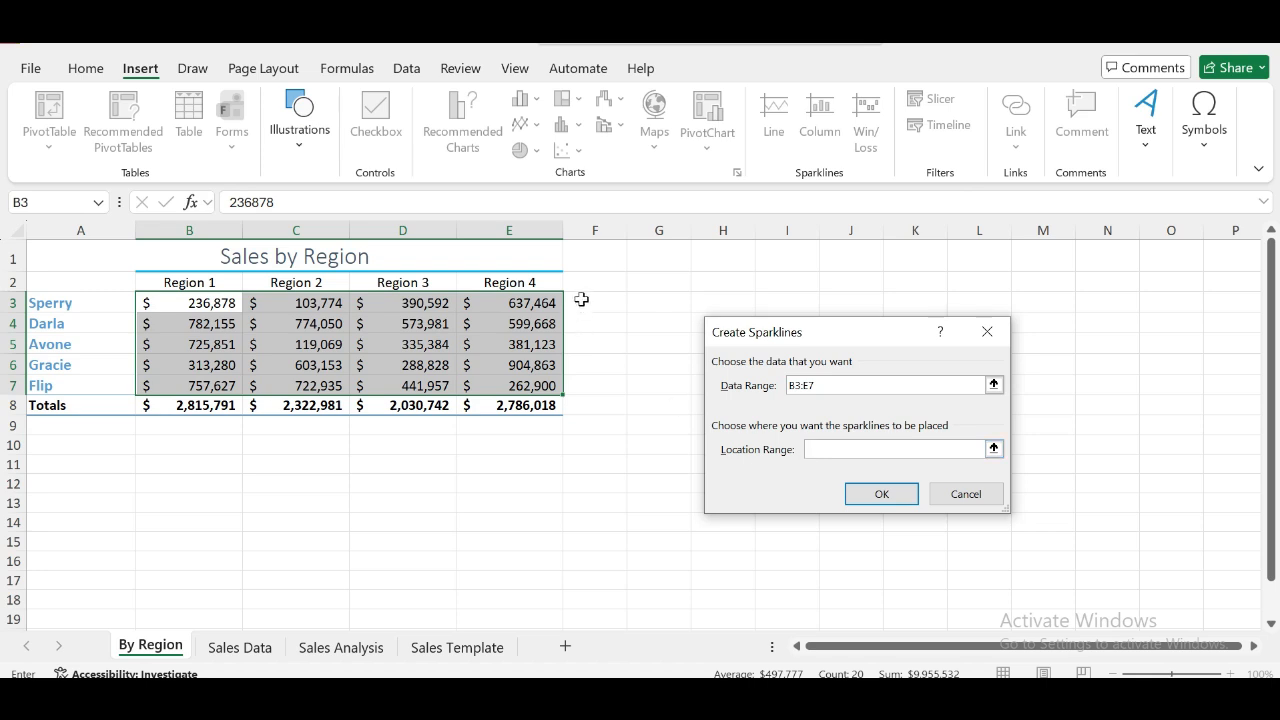
drag(588, 303, 594, 381)
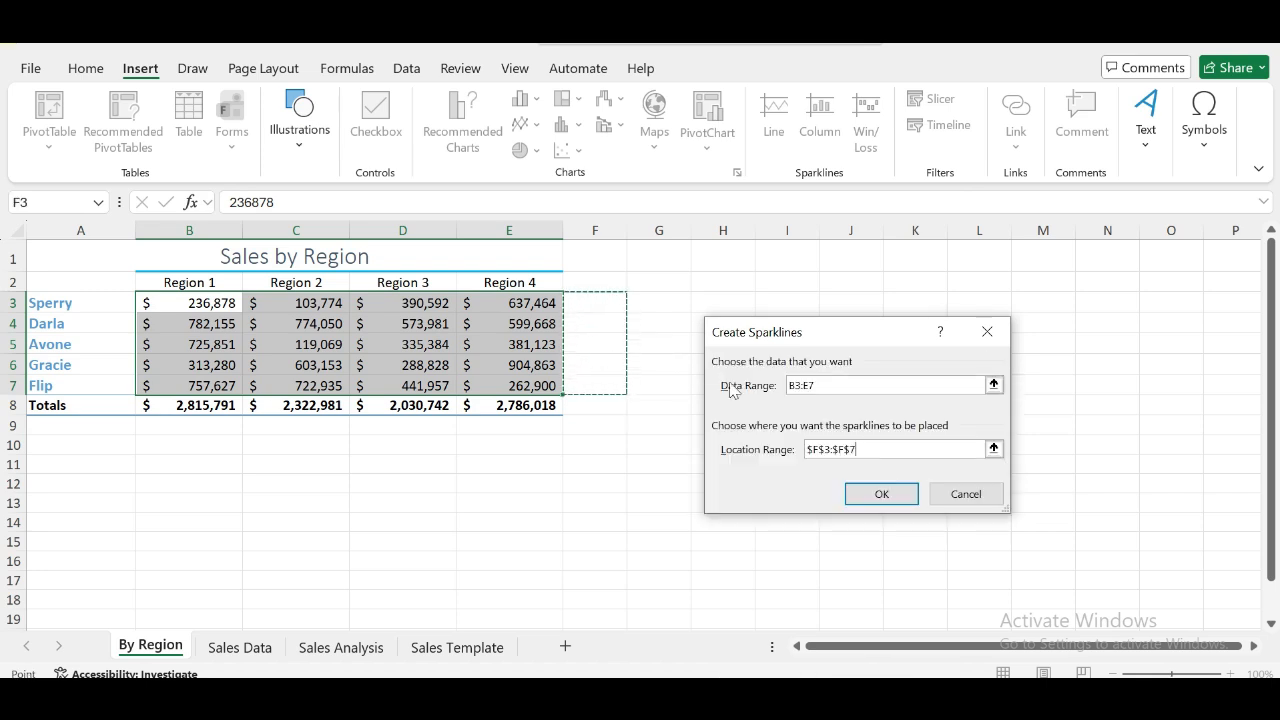
click(884, 493)
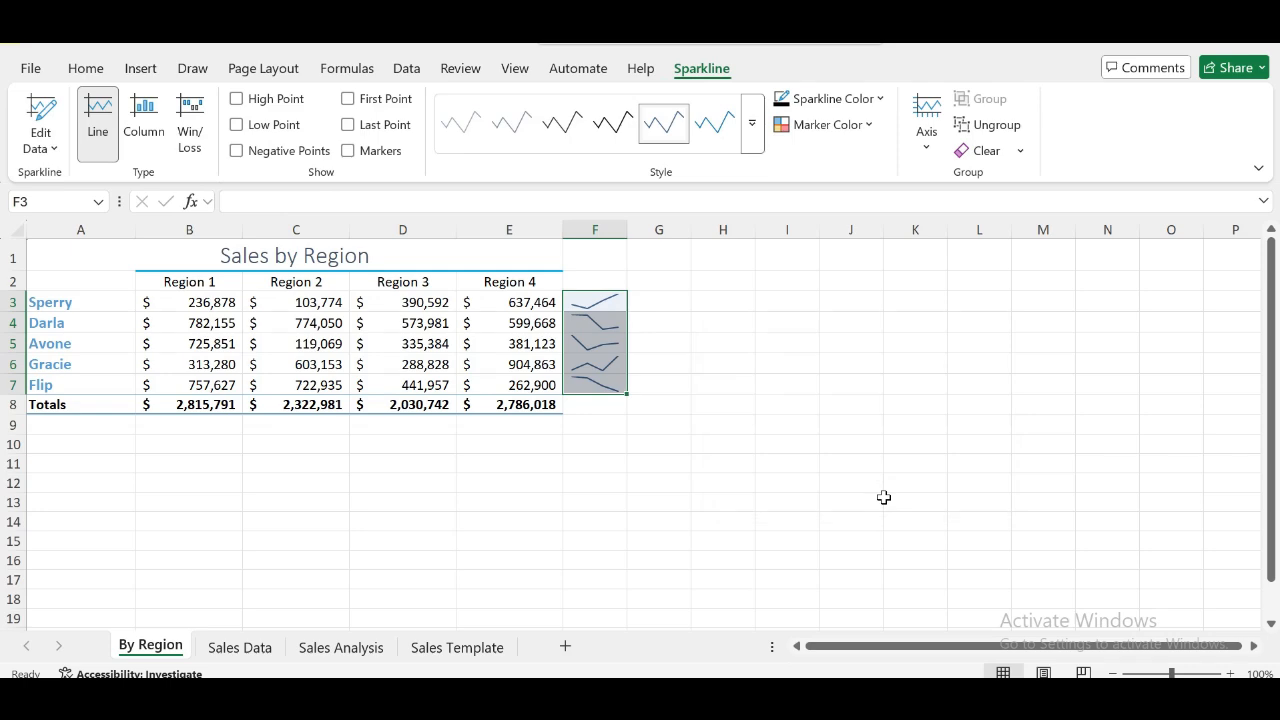
- Review the Sales Data, Sales Analysis and Sales Template worksheets
click(235, 648)
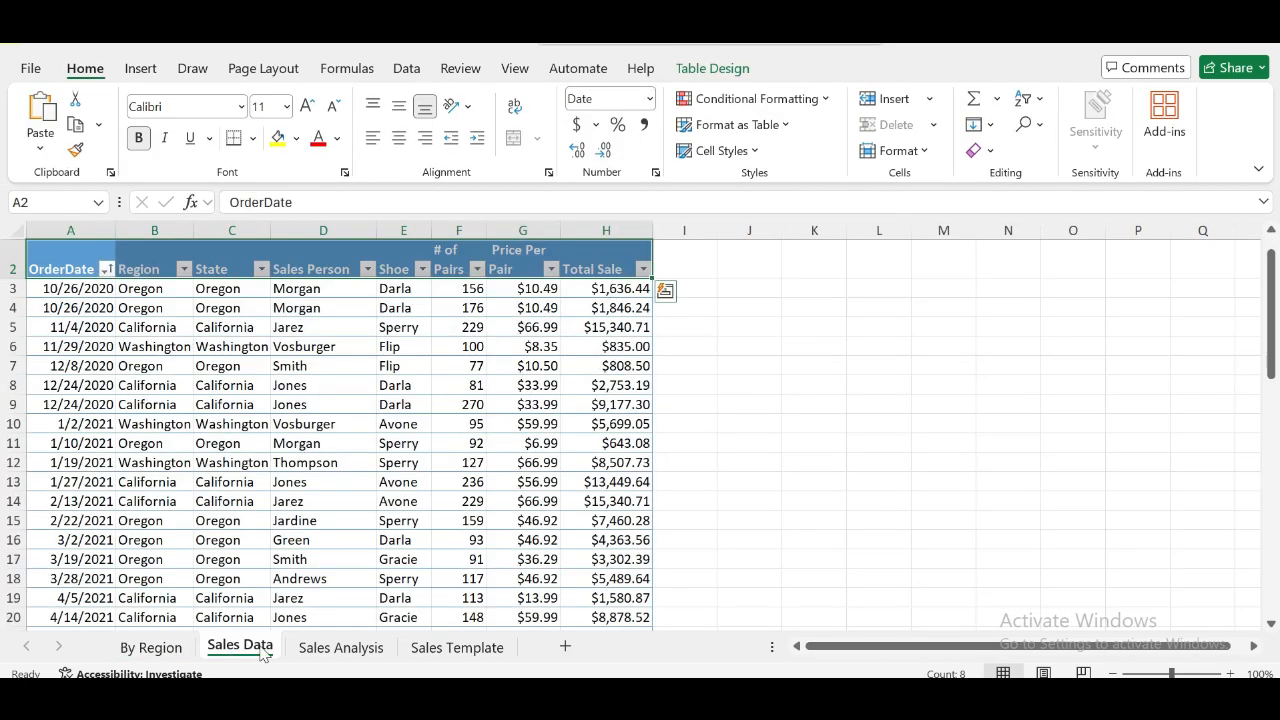
click(330, 652)
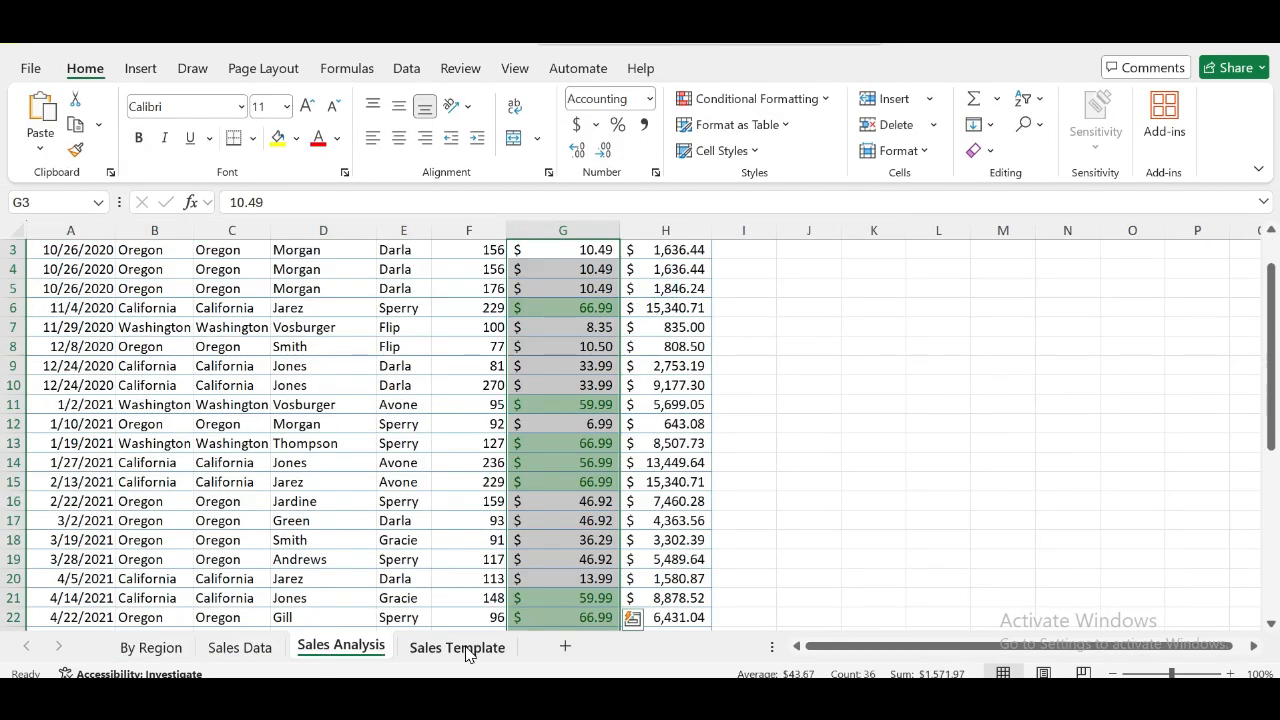
click(462, 650)
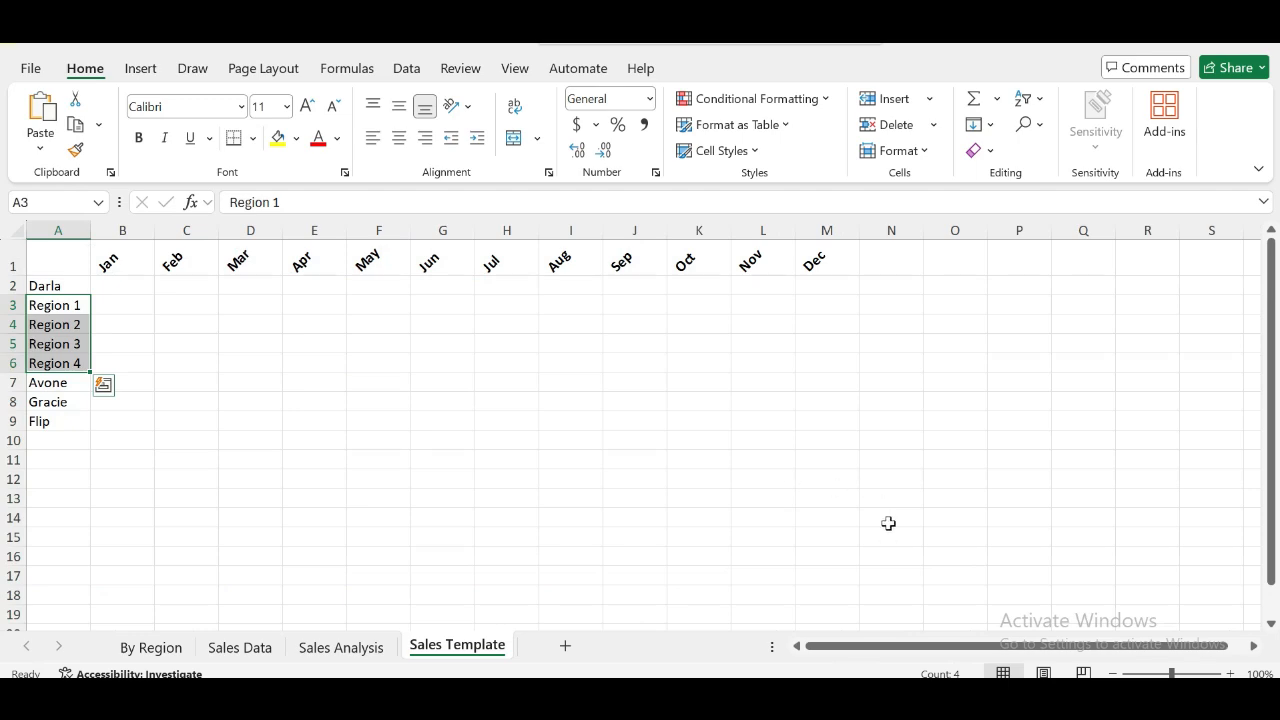
mouse_move(861, 700)
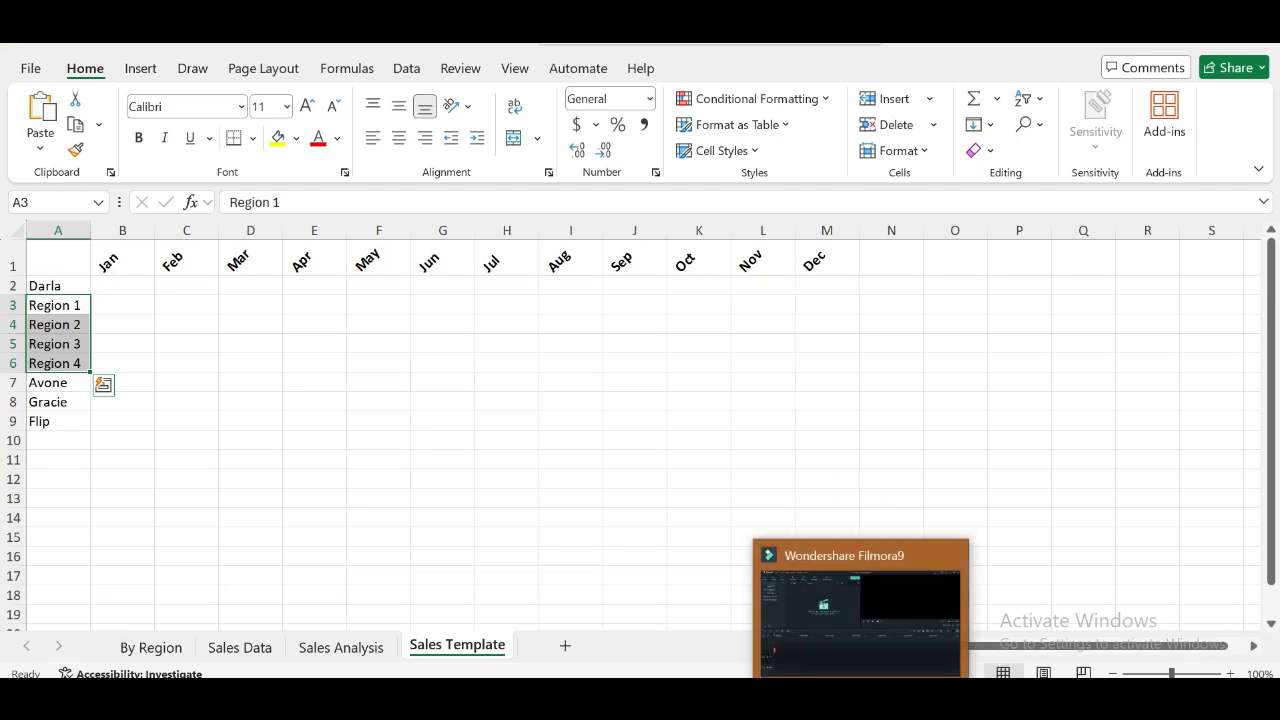